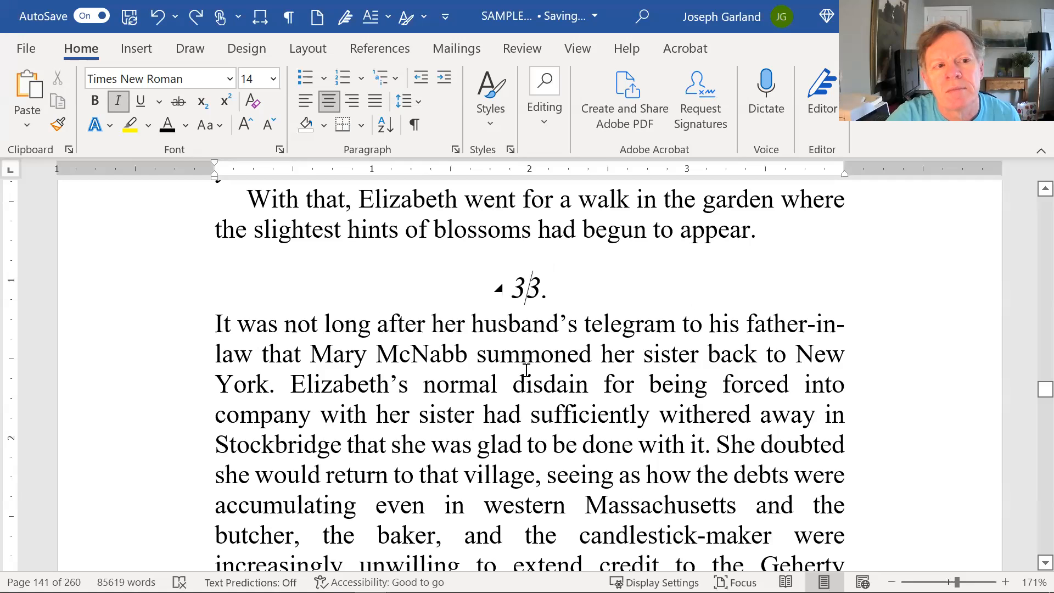
Check which style the "33." chapter heading uses in the style gallery.
left_click(525, 379)
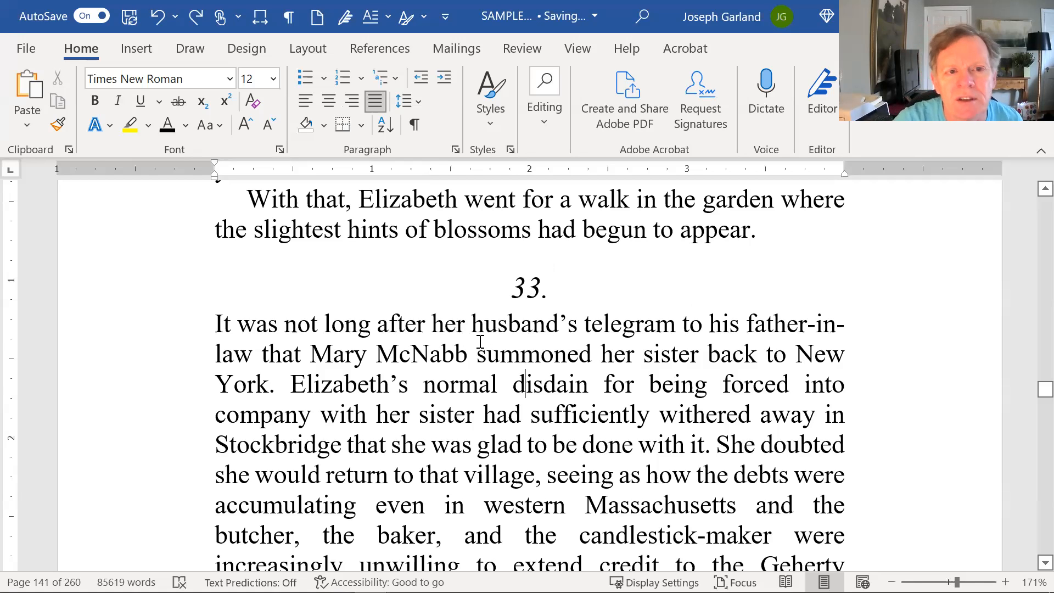
left_click(514, 291)
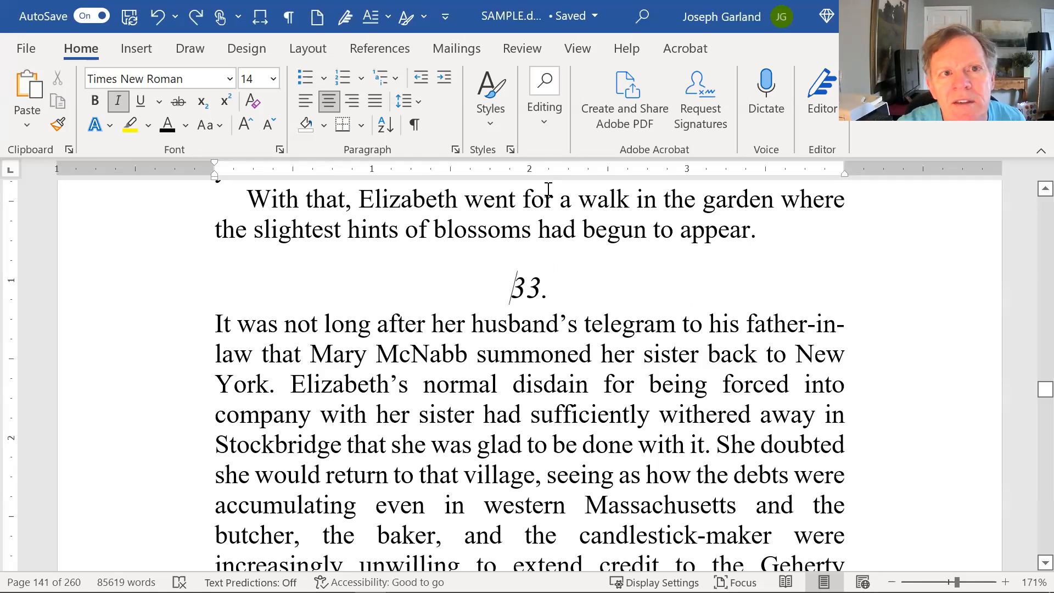
left_click(497, 104)
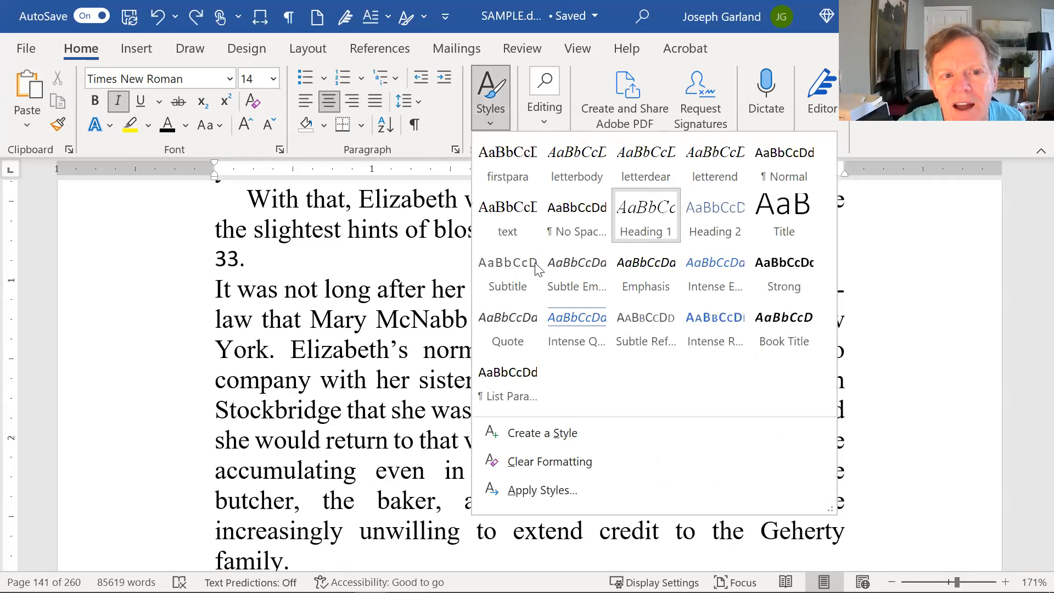
Apply the multilevel list with Roman-numeral Heading 1 numbering (I., A., 1.) to the "33." chapter heading.
left_click_drag(512, 290, 550, 288)
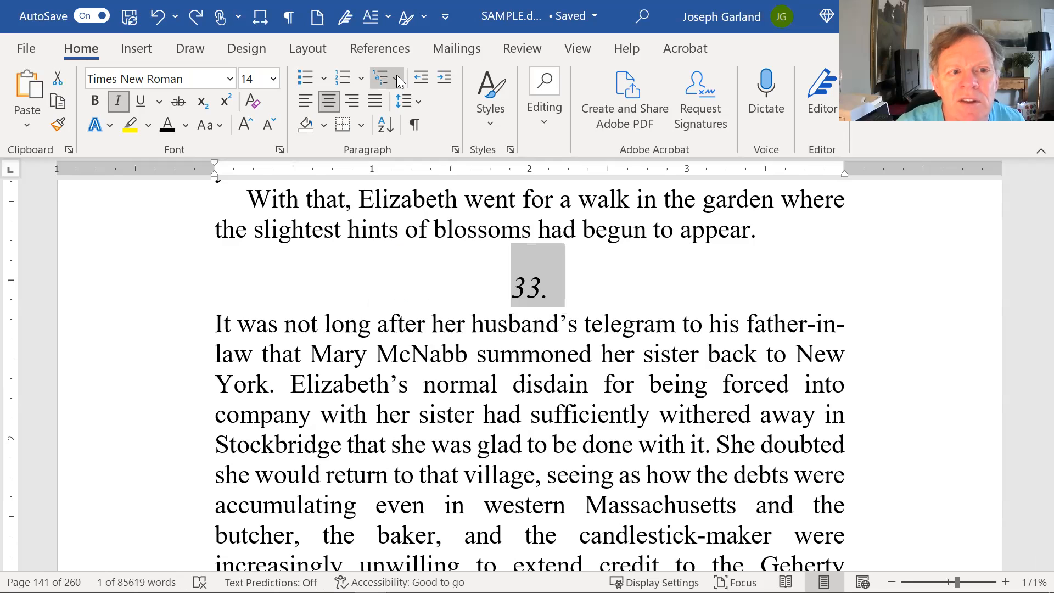
left_click(396, 75)
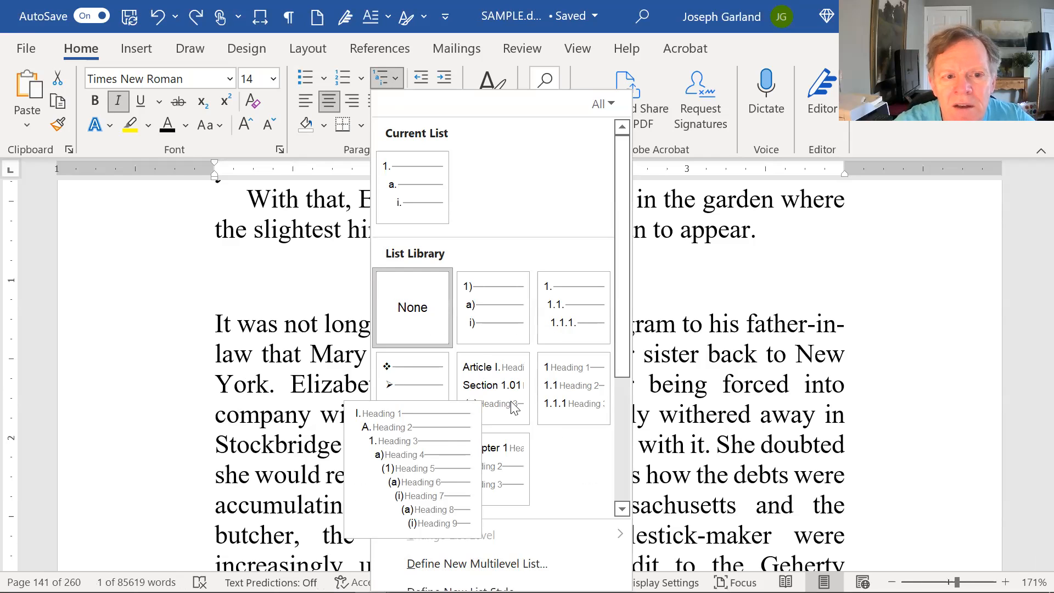
mouse_move(527, 407)
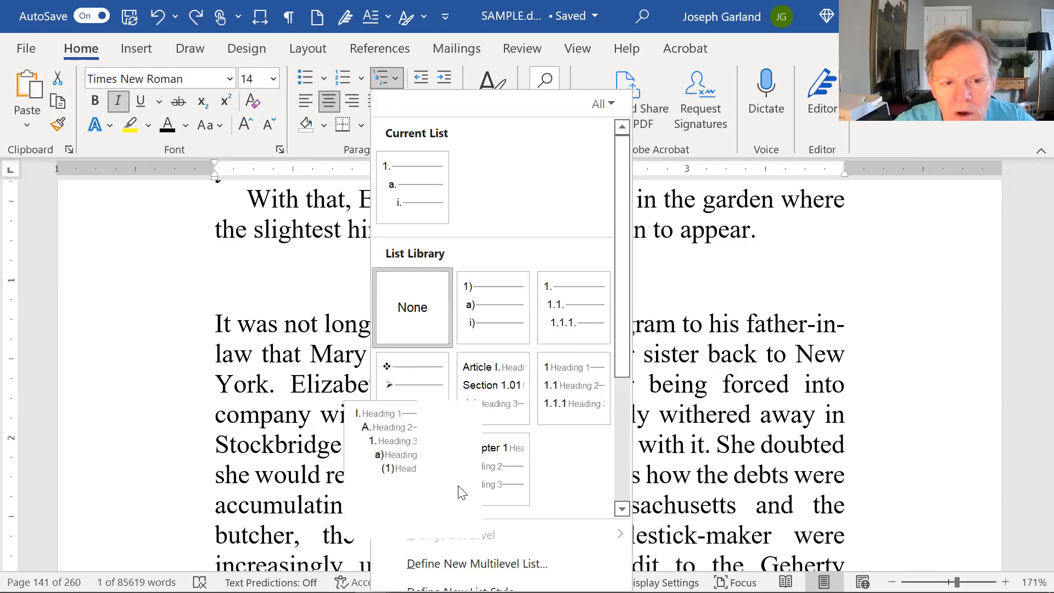
mouse_move(474, 481)
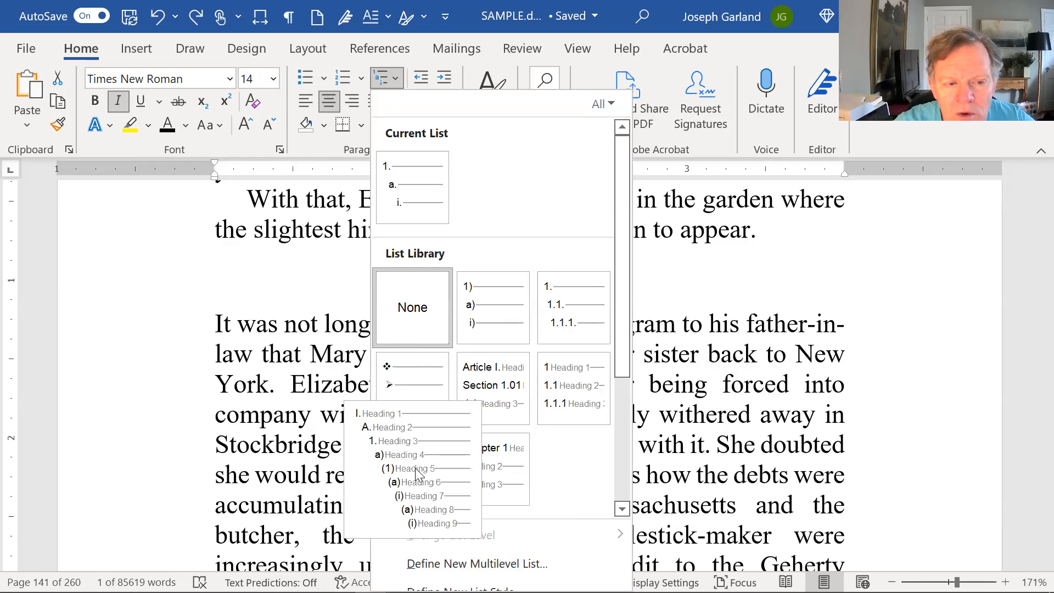
left_click(417, 473)
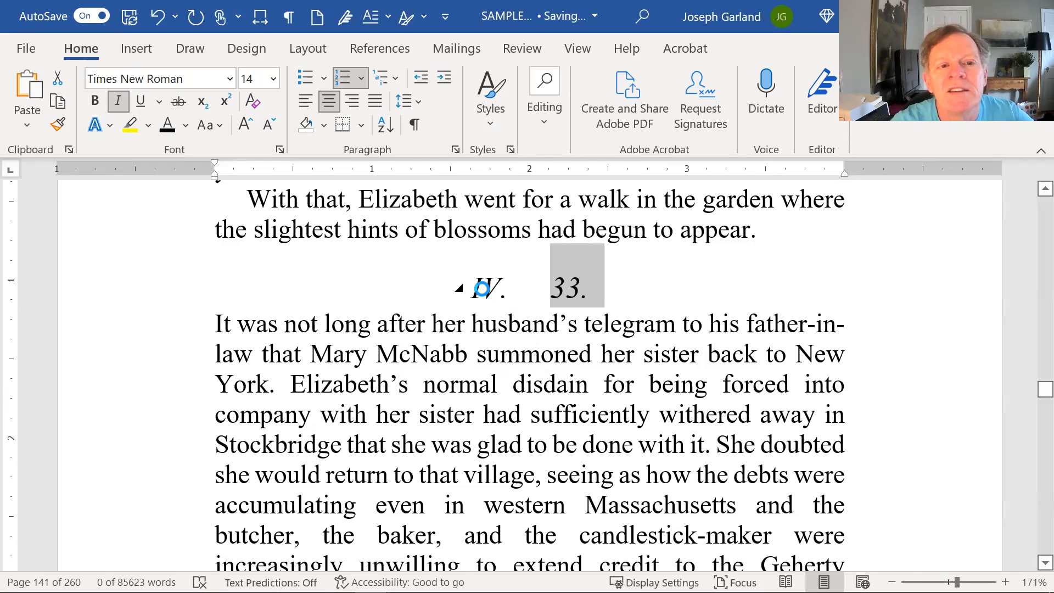
left_click(575, 286)
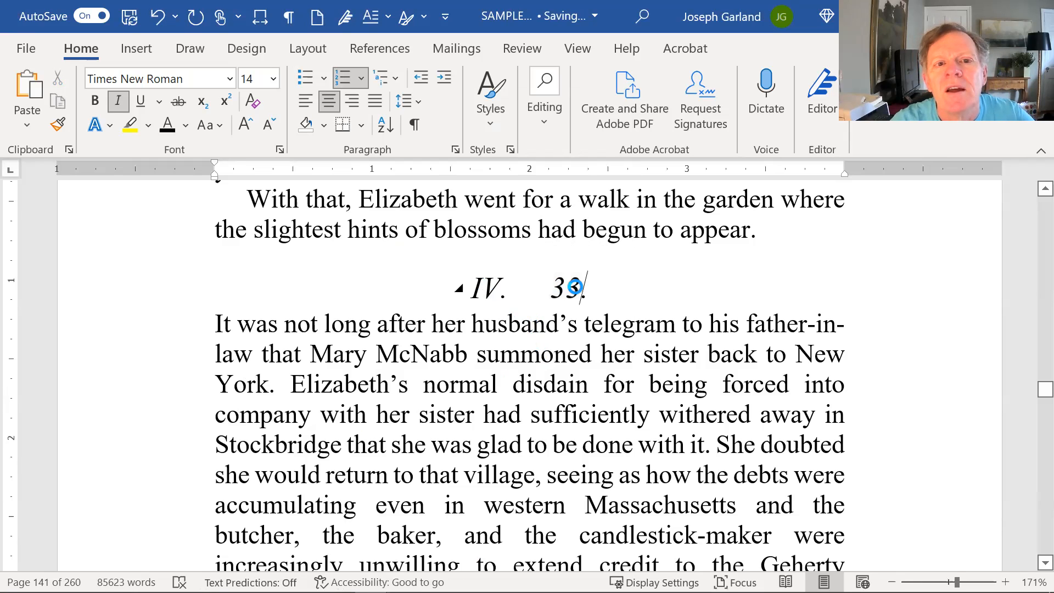
Join the stray "I" with "n Massachusetts" at the start of chapter 32 by removing the paragraph break between them.
scroll(575, 286, "up", 10)
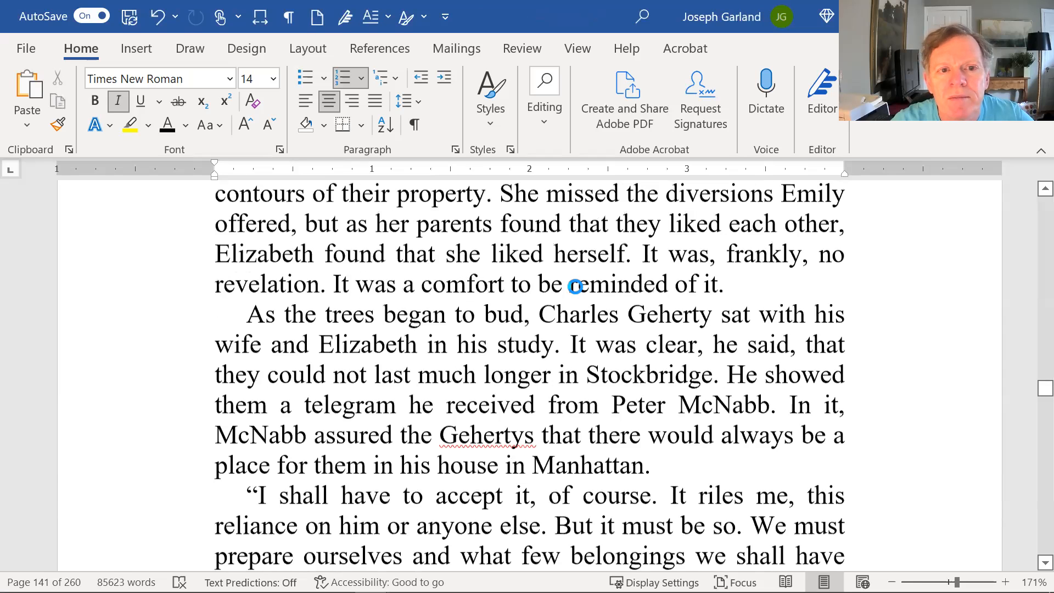
scroll(575, 286, "up", 15)
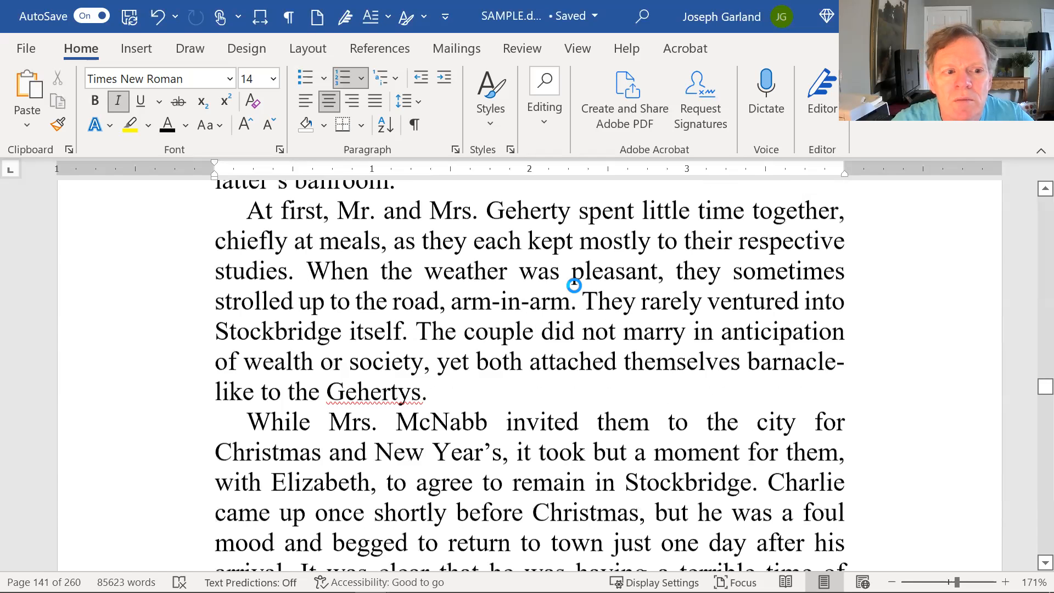
scroll(573, 286, "up", 10)
left_click(284, 519)
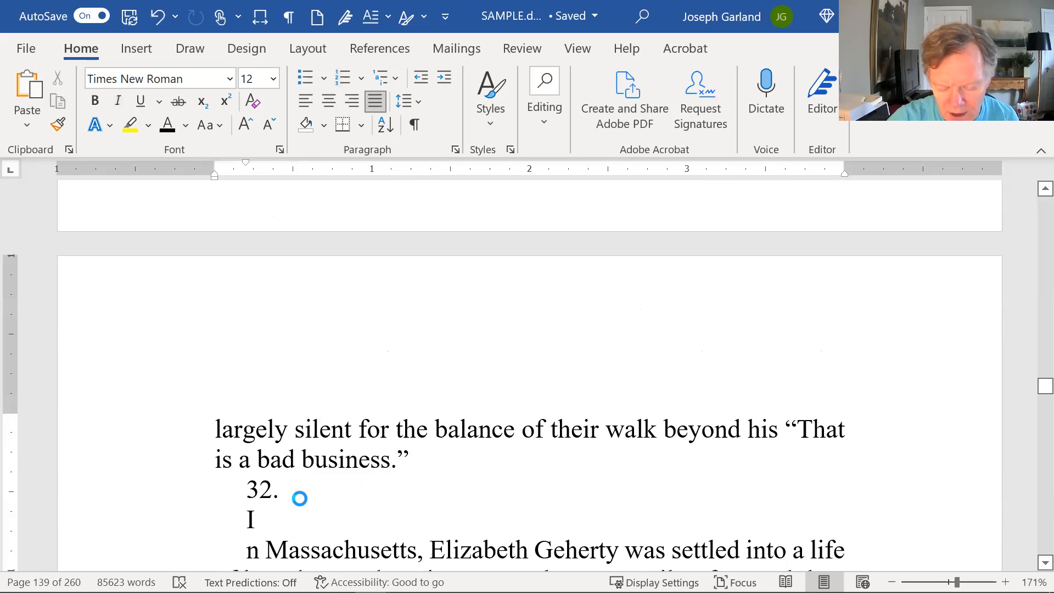
key("Delete")
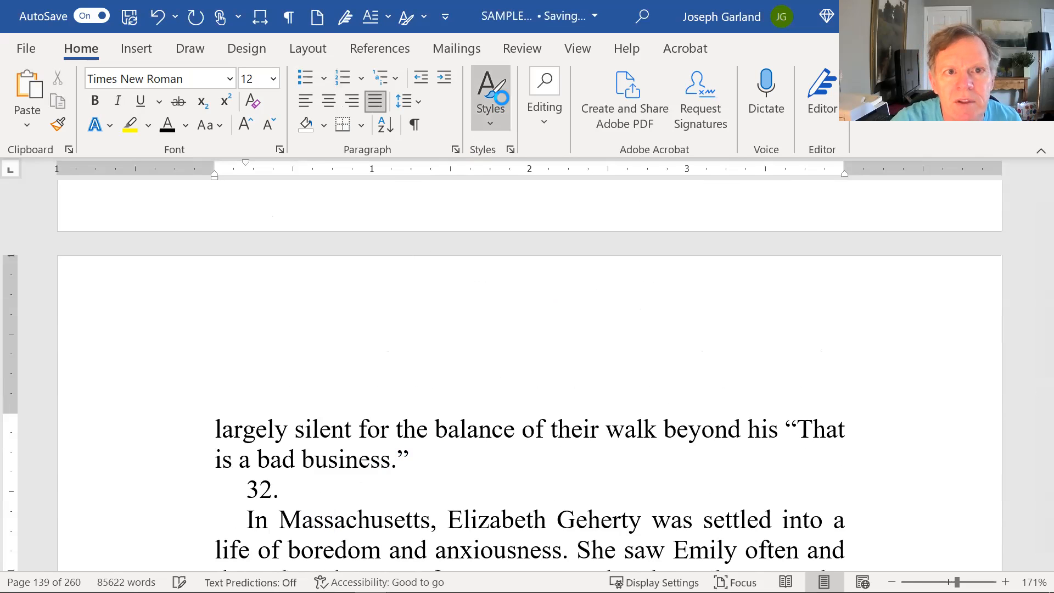
Apply the firstpara style to chapter 32's opening paragraph and Heading 1 to its "32." line.
left_click(501, 98)
left_click(512, 152)
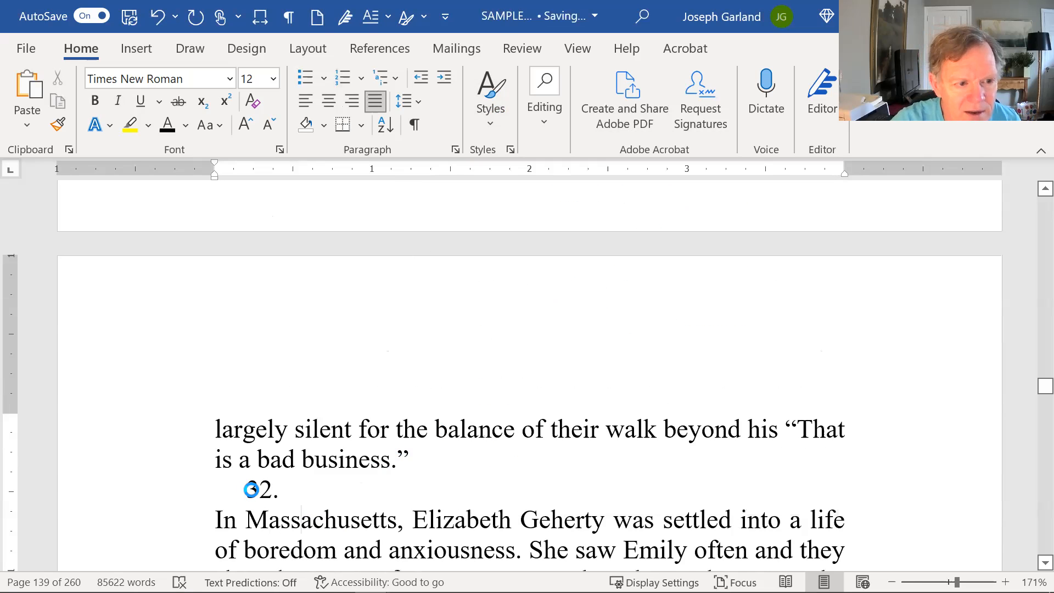
left_click(484, 98)
left_click(631, 214)
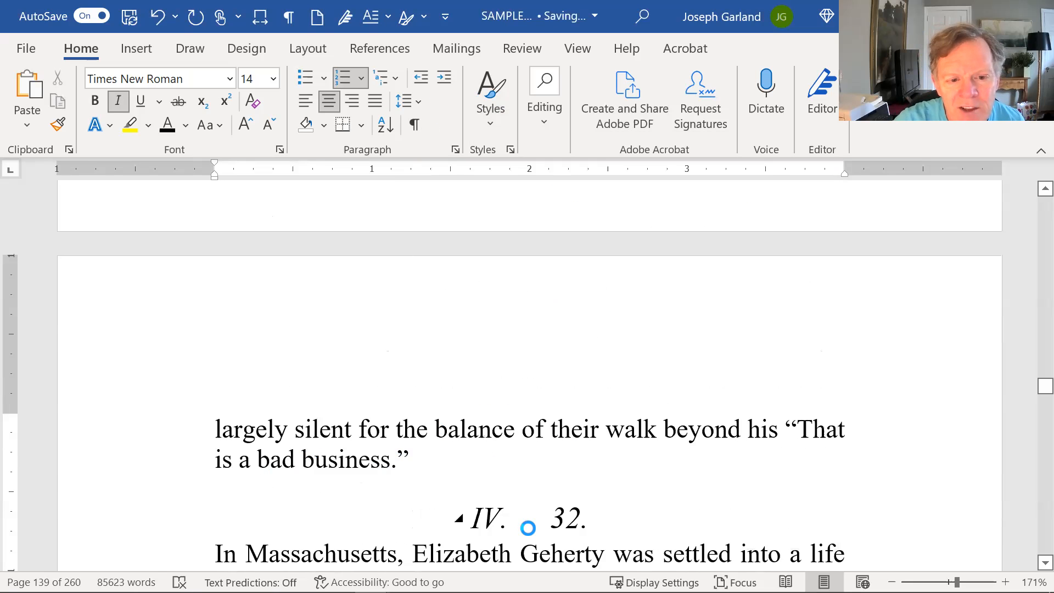
Change the level 1 number style of the heading list to 1, 2, 3, … from chapter 33's automatic number.
scroll(549, 449, "down", 4)
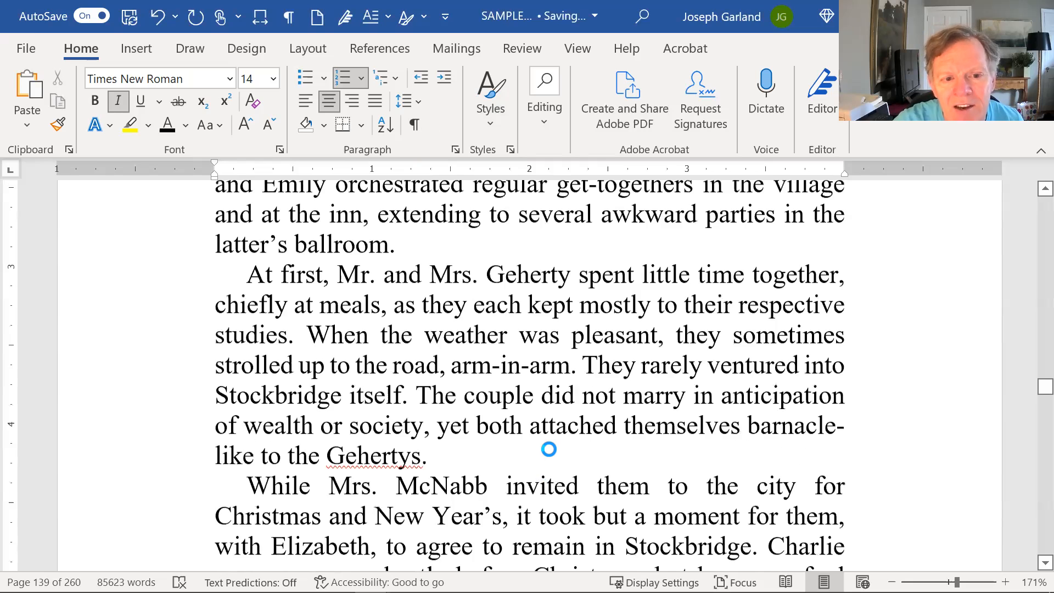
scroll(550, 449, "down", 5)
scroll(618, 367, "down", 5)
scroll(621, 369, "down", 10)
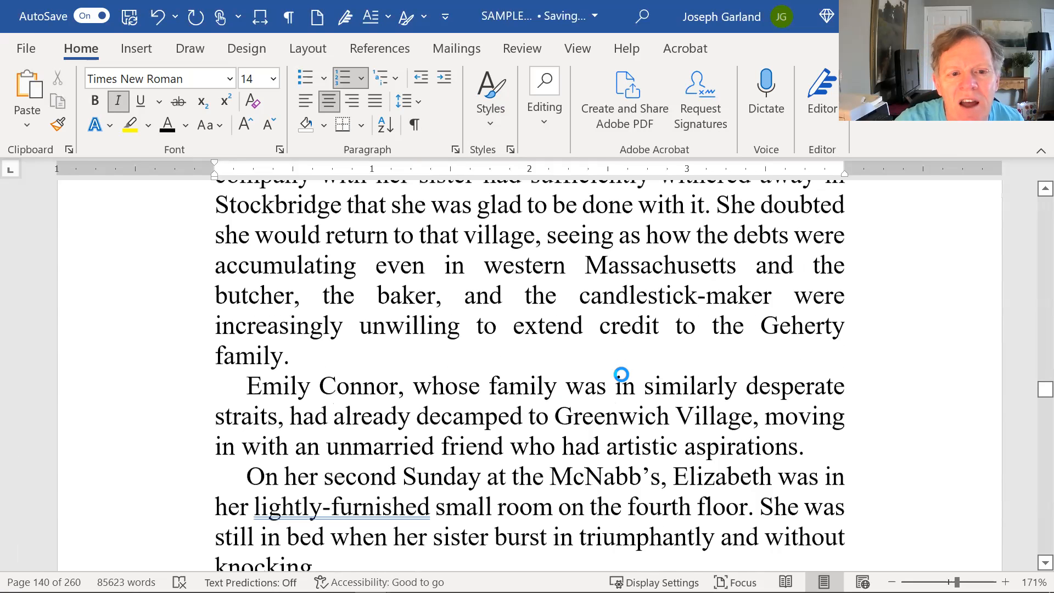
scroll(616, 381, "up", 5)
scroll(503, 449, "up", 2)
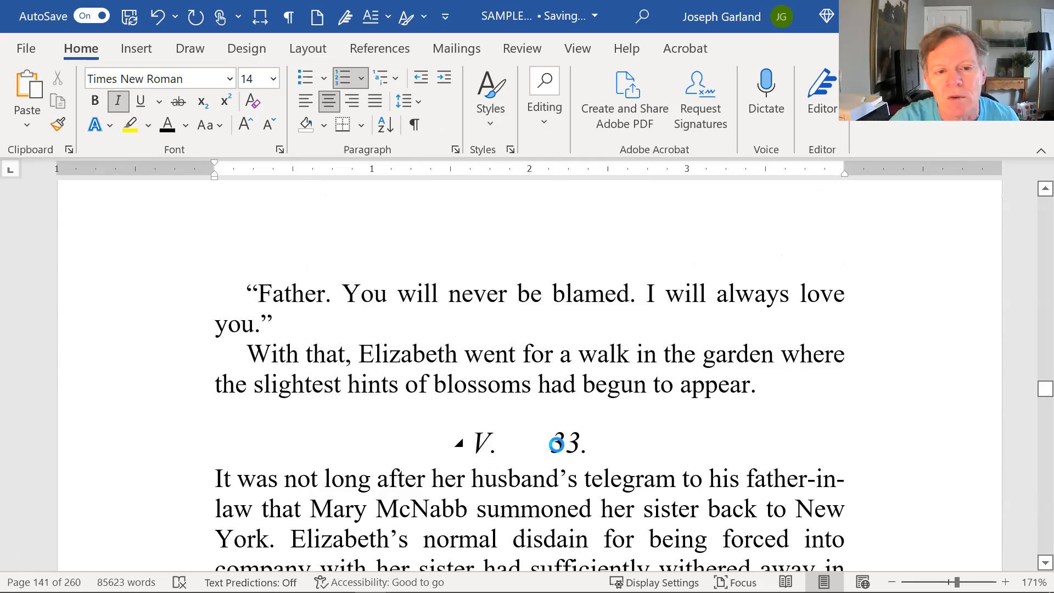
left_click(483, 443)
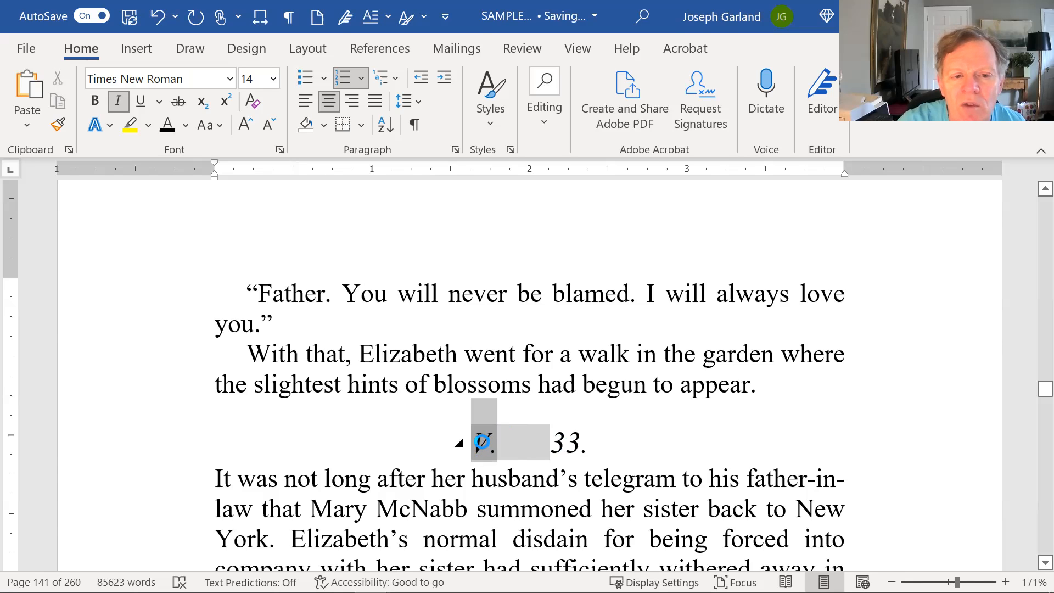
right_click(481, 441)
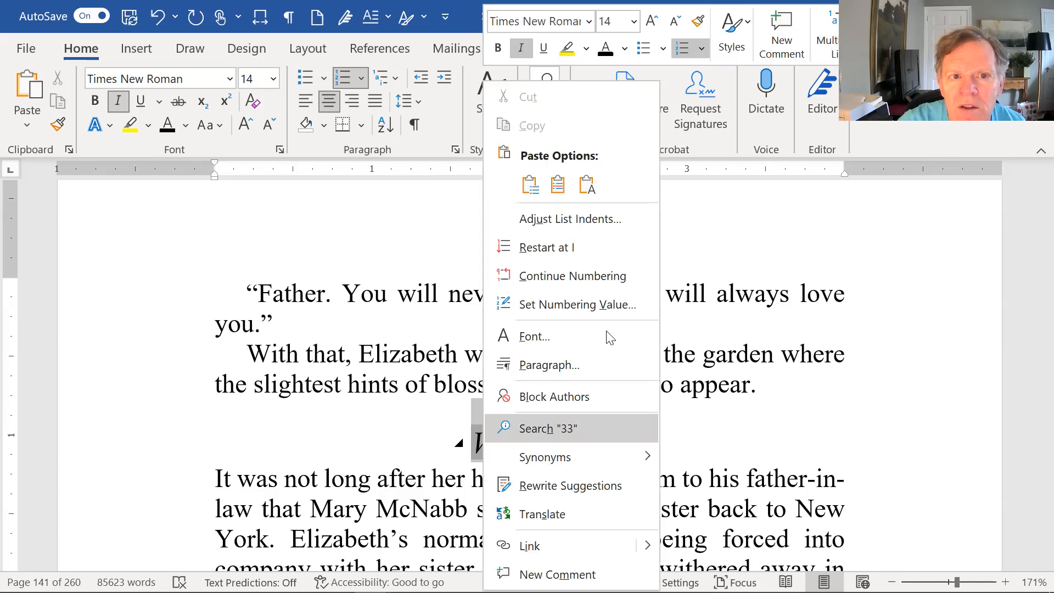
left_click(615, 219)
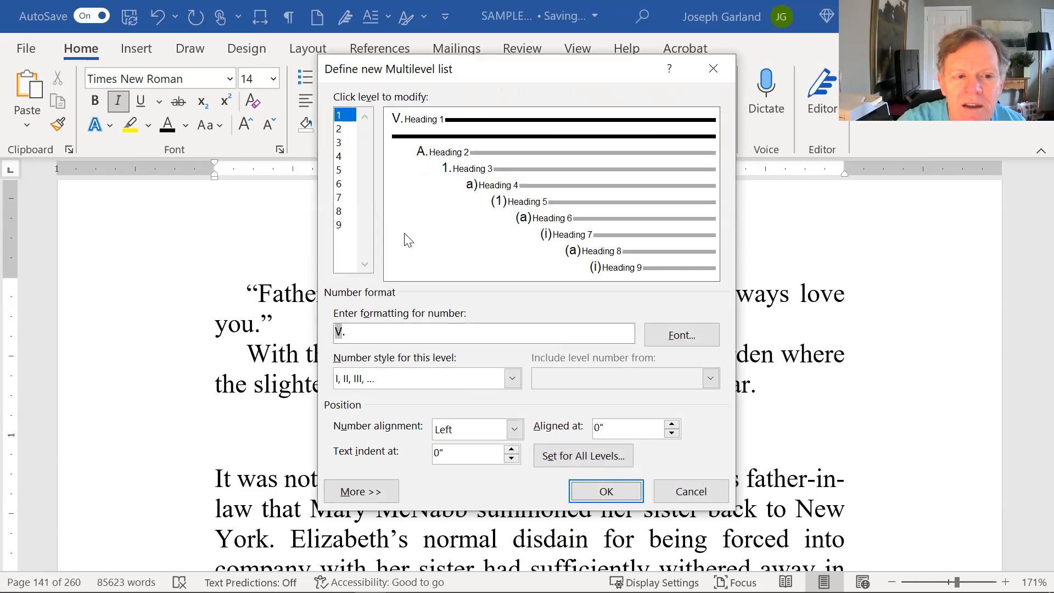
left_click(512, 377)
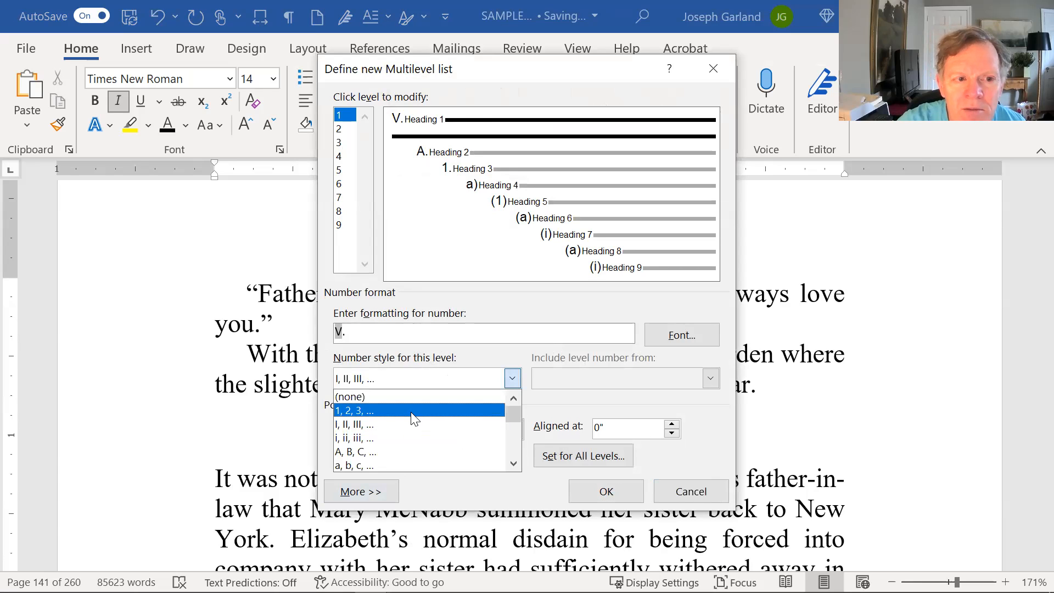
left_click(415, 411)
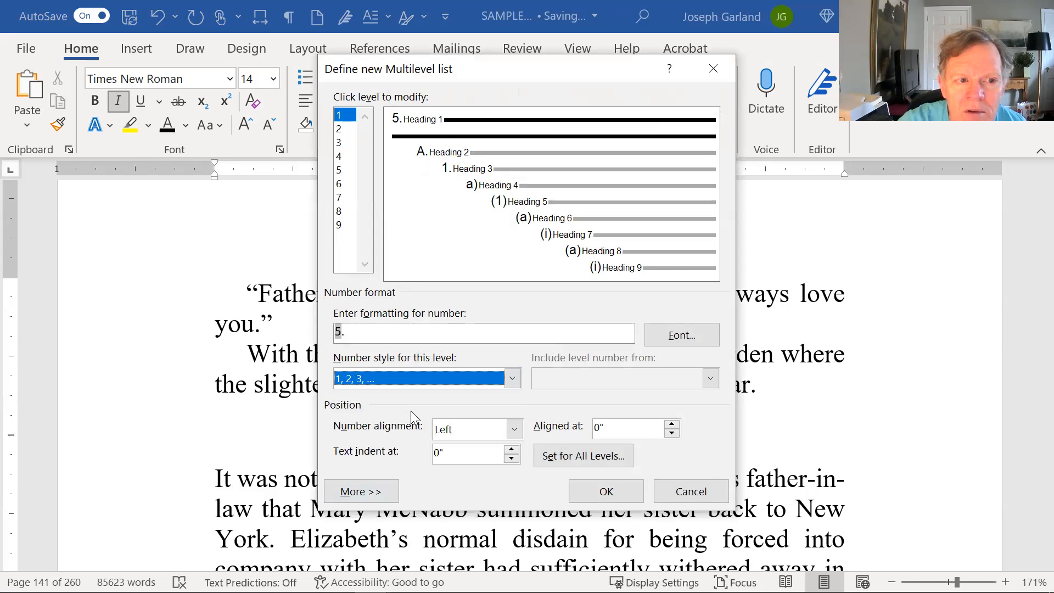
left_click(407, 333)
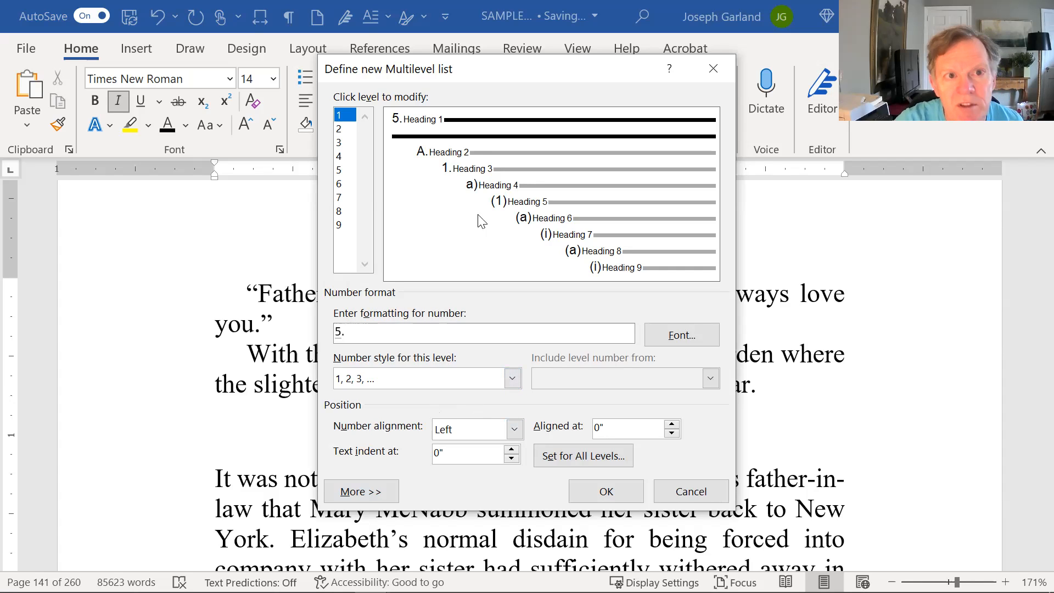
Set the level 1 number to be followed by Nothing, with Centered alignment at 0", and accept the list settings.
left_click(351, 494)
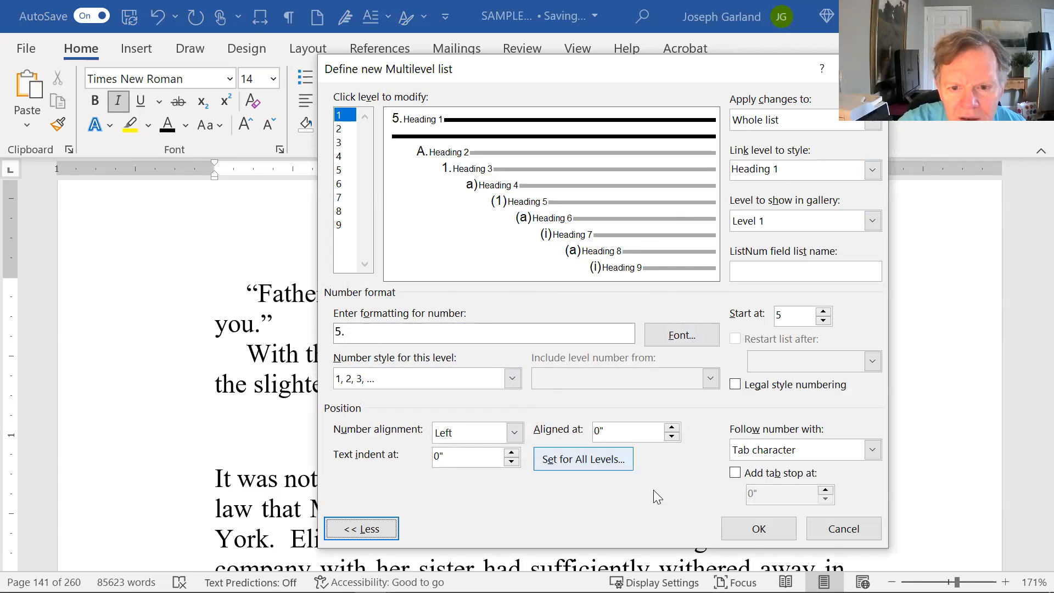
left_click(871, 451)
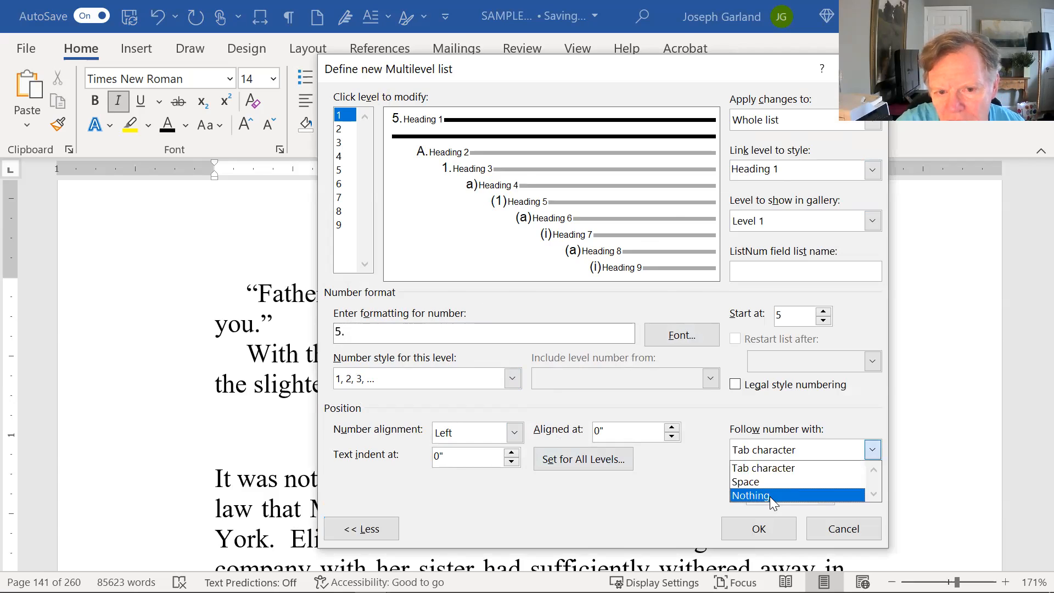
left_click(770, 496)
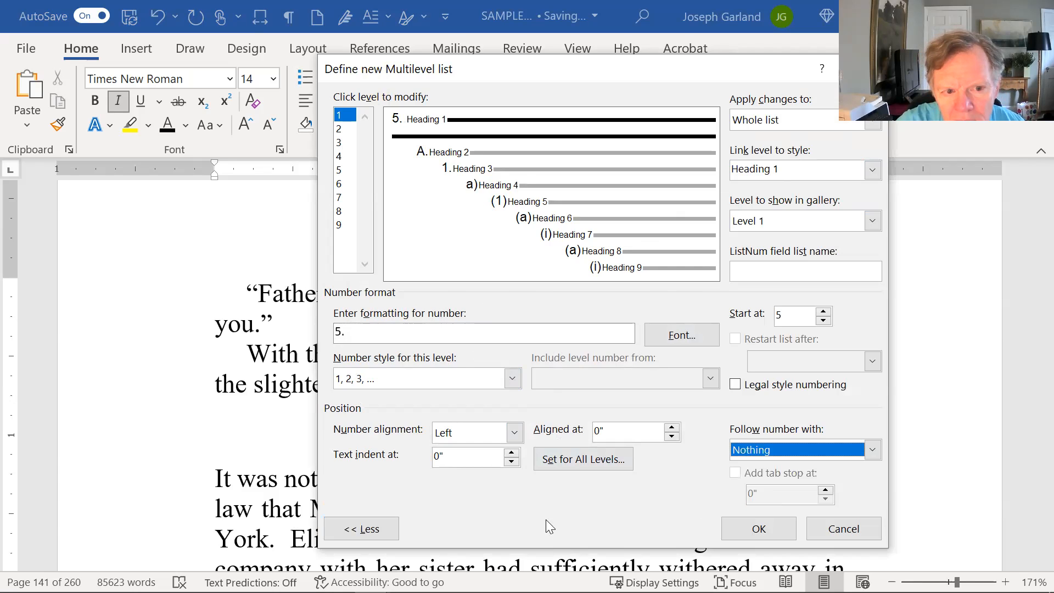
left_click(514, 433)
left_click(482, 464)
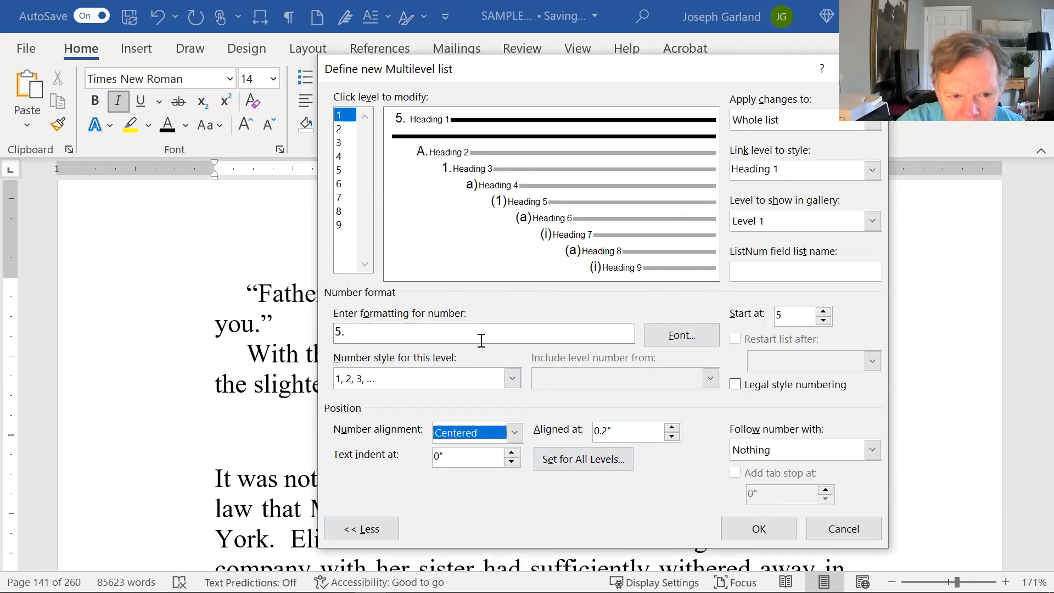
left_click(671, 436)
left_click(671, 436)
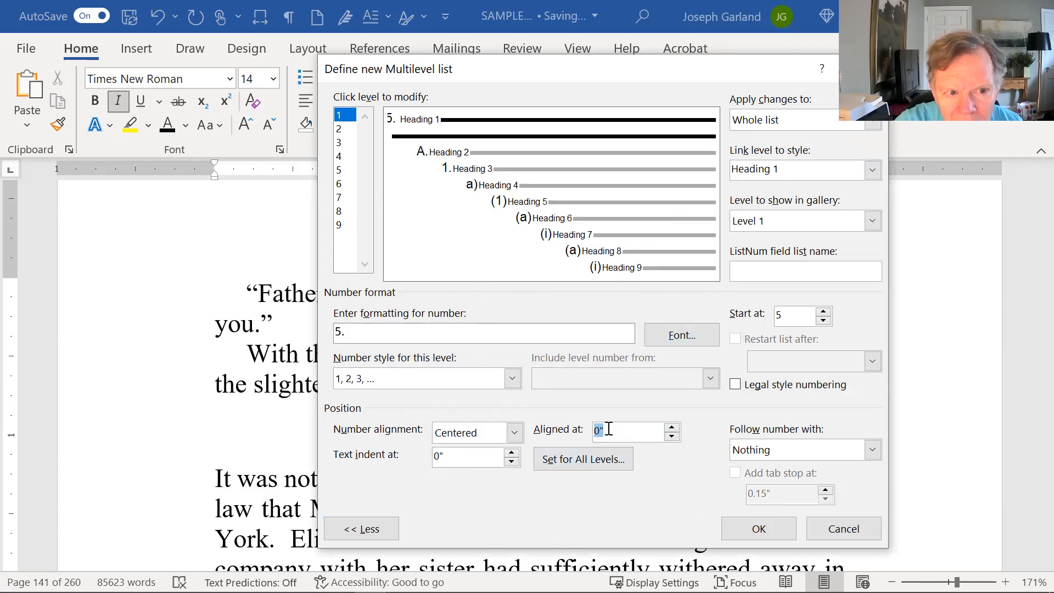
left_click(768, 530)
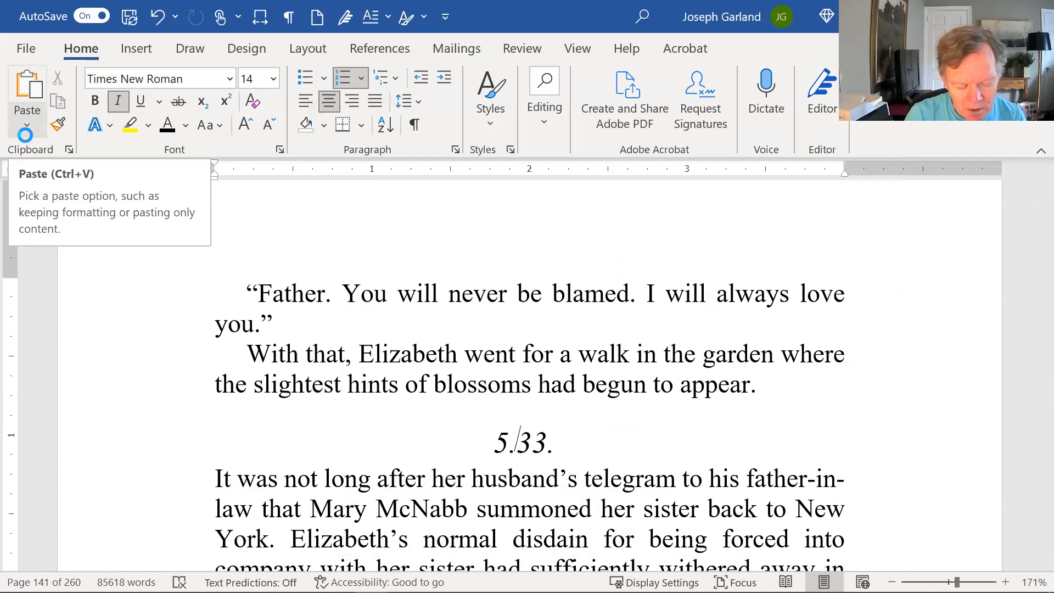
Replace the typed "33." in the chapter heading with the title "The Morning Dew".
type("The ")
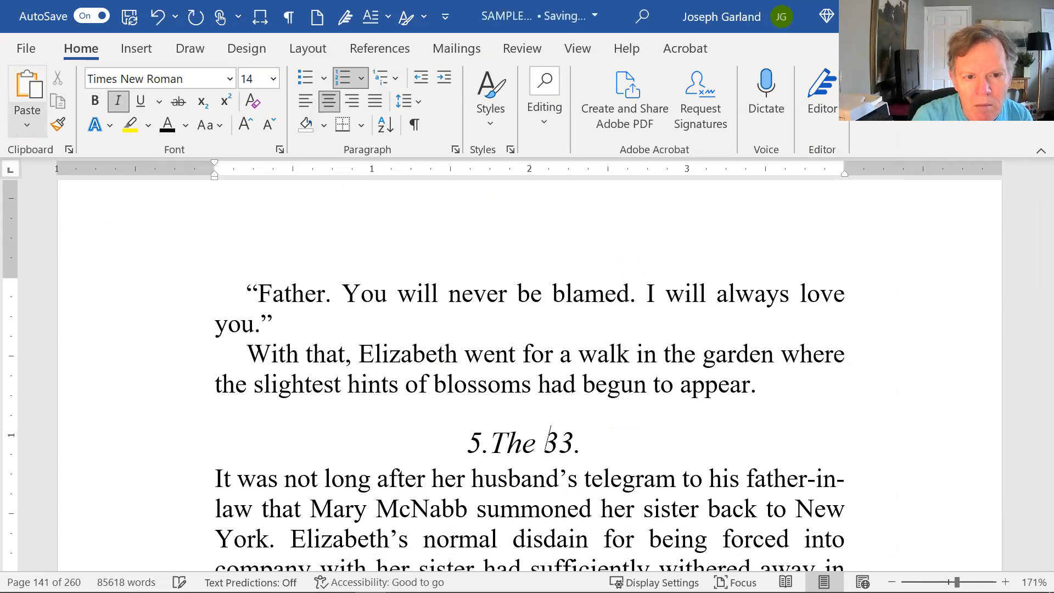
type("m")
key("BackSpace")
type("Morning Dew")
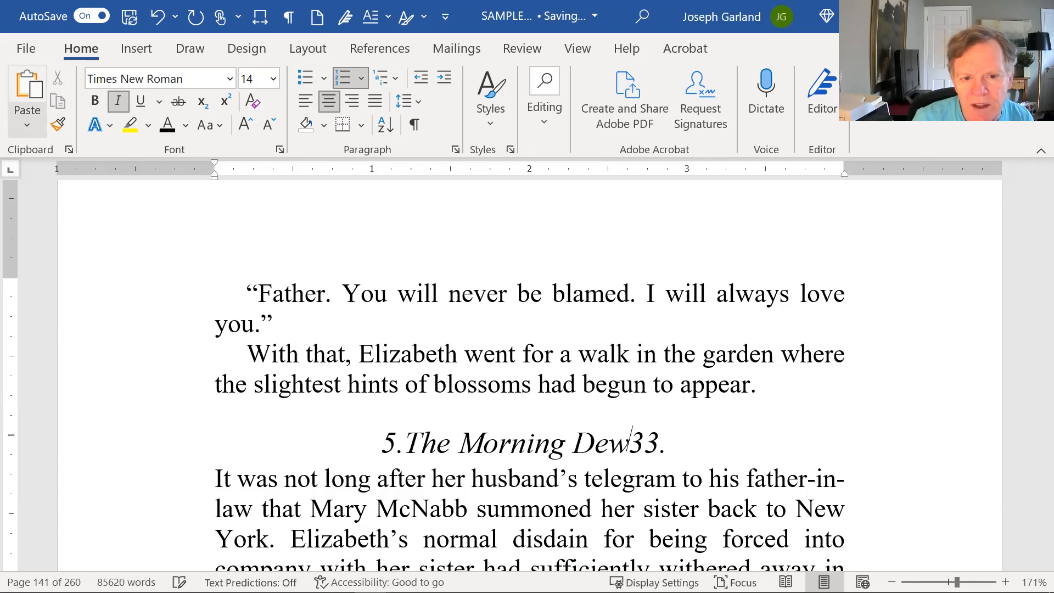
key("Delete")
key("Delete")
key("Delete")
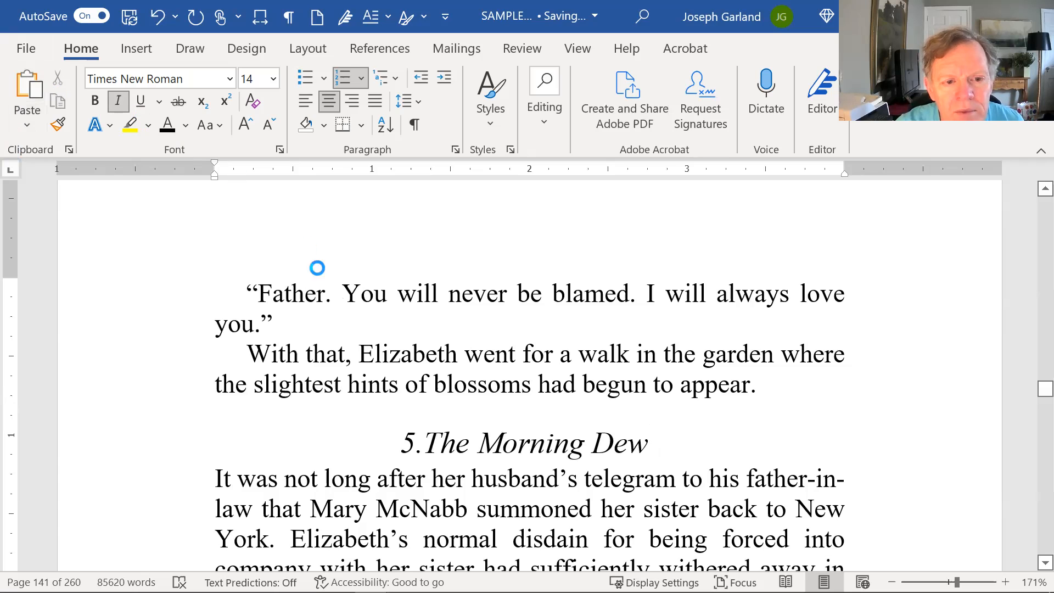
Set the Heading 1 chapter number to be followed by a Tab character and accept the list settings.
left_click(411, 443)
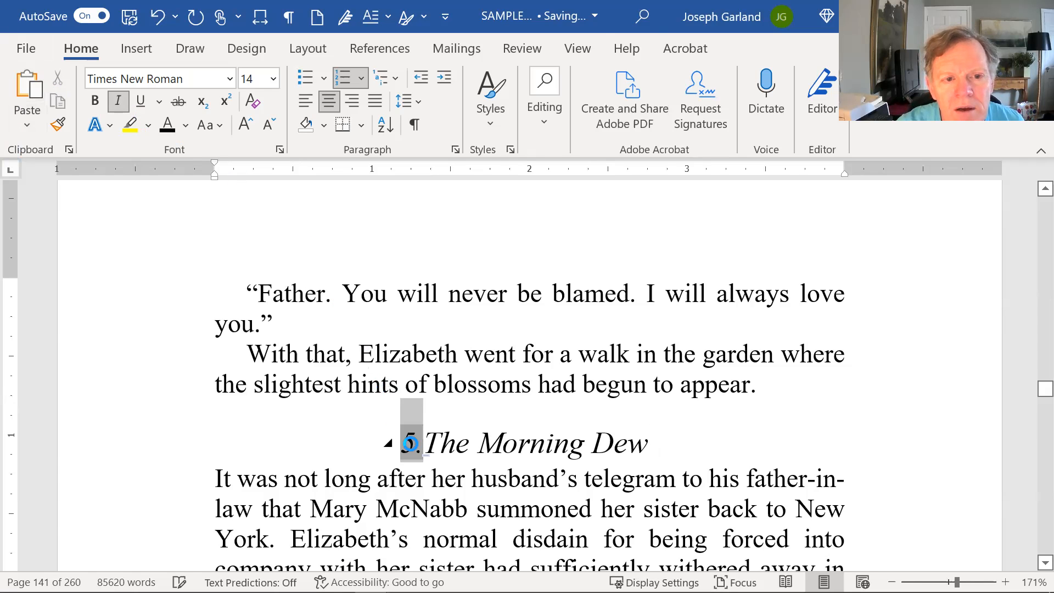
right_click(411, 443)
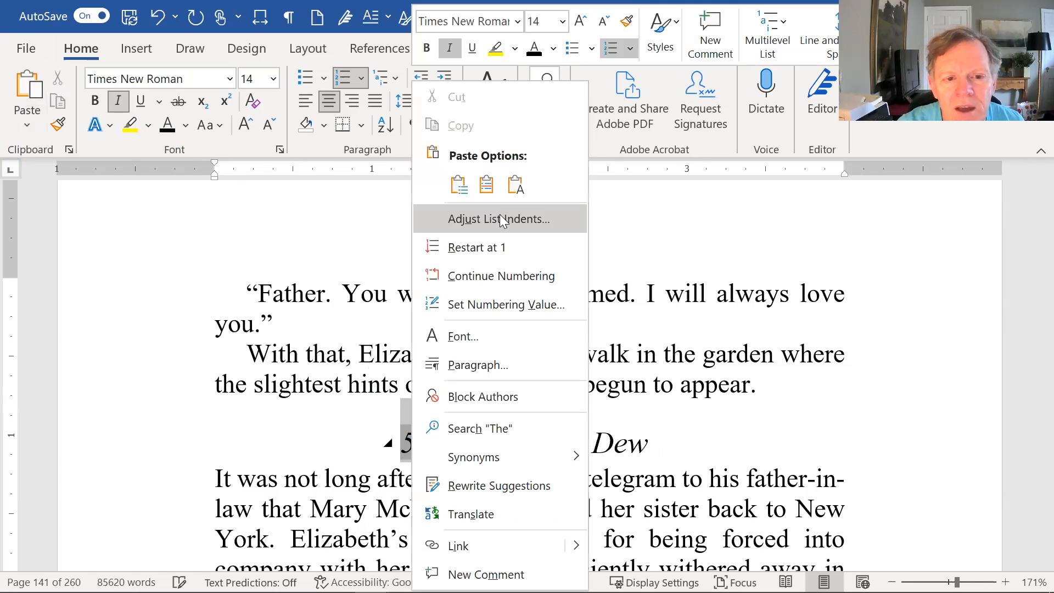
left_click(497, 219)
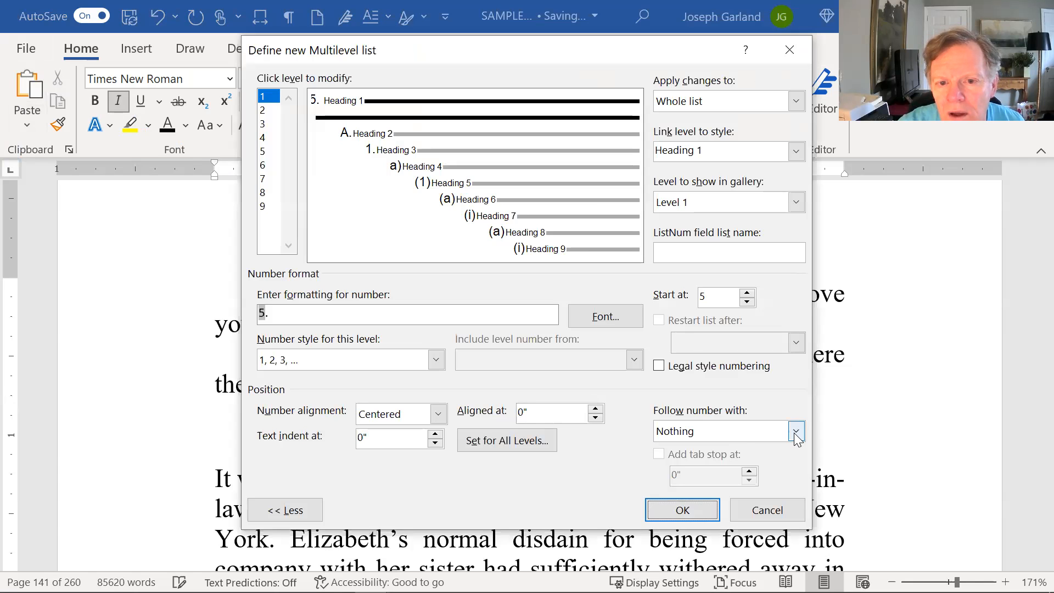
left_click(795, 433)
left_click(713, 447)
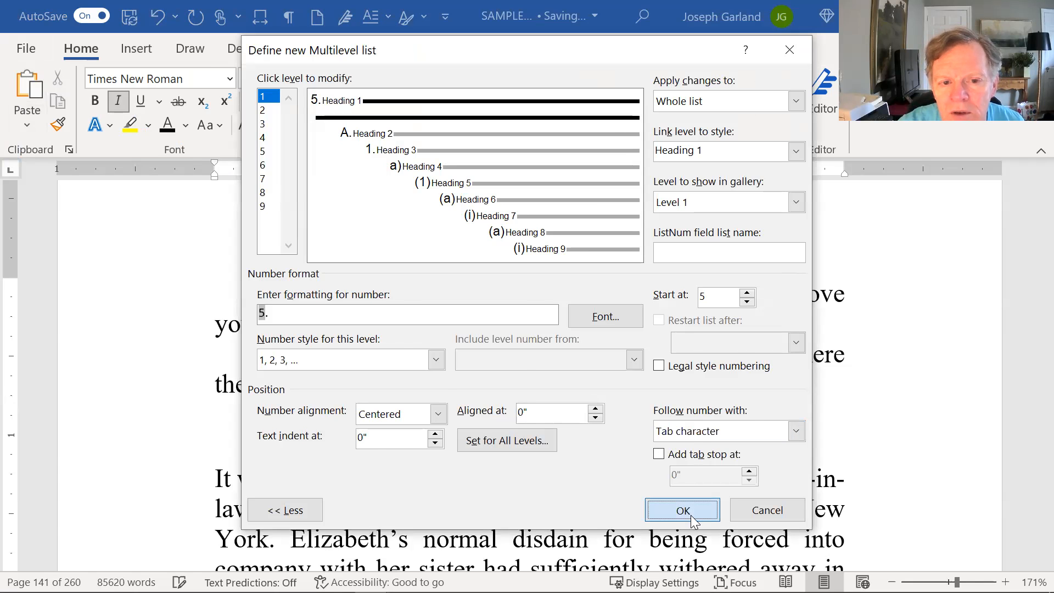
left_click(693, 516)
left_click(624, 503)
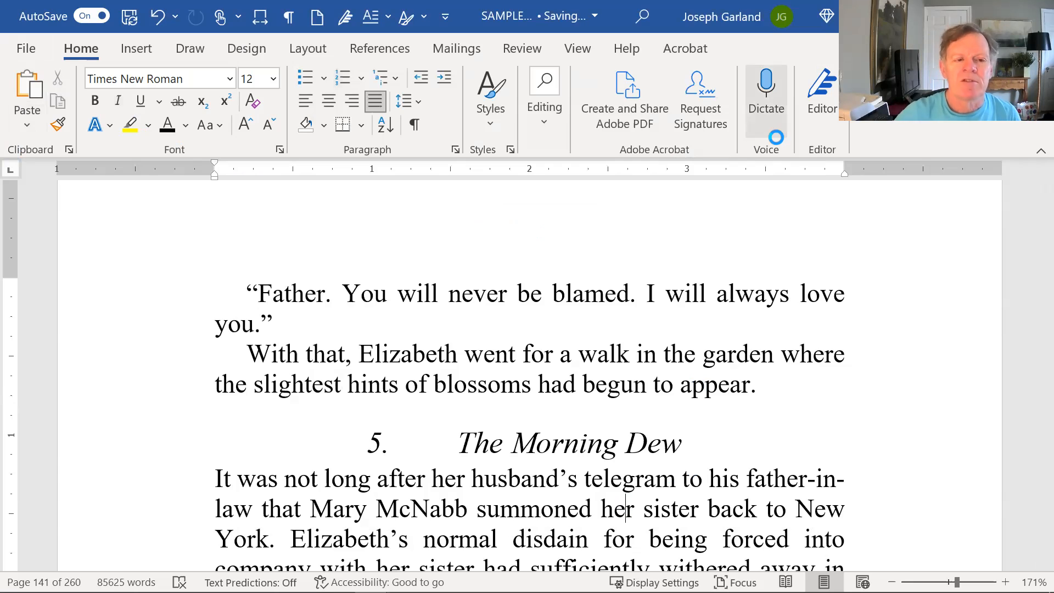
Set the chapter number on "The Morning Dew" to be followed by a Space and accept the list settings.
left_click(380, 439)
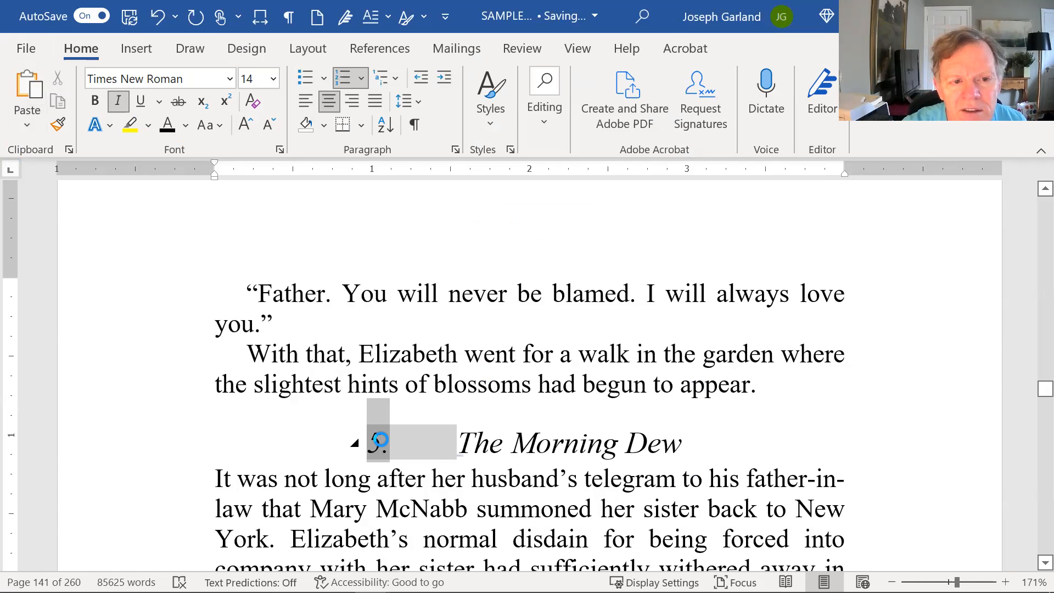
right_click(380, 439)
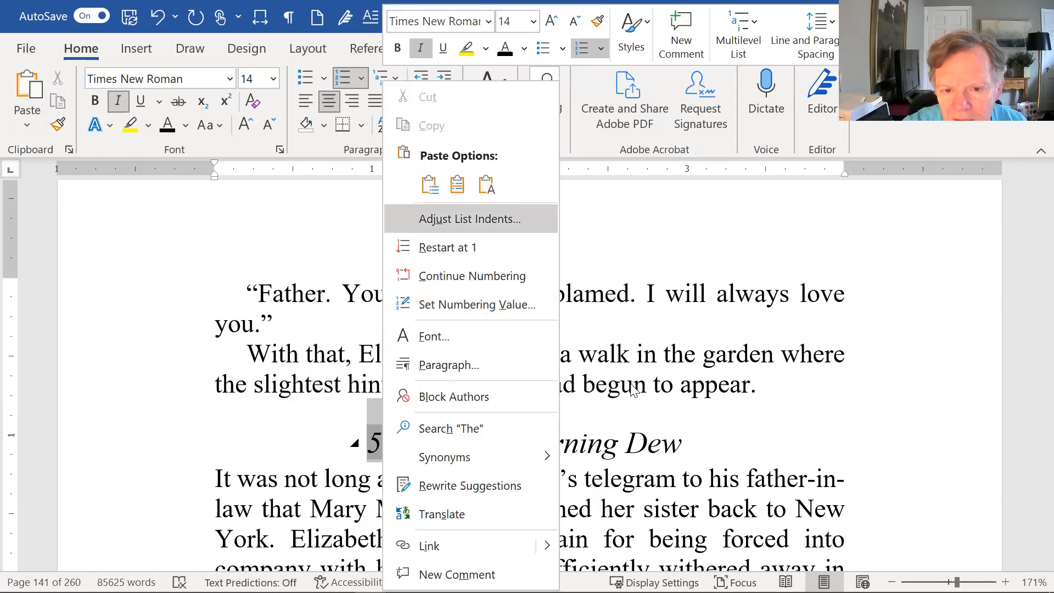
left_click(522, 210)
key("alt+Down")
left_click(706, 464)
left_click(683, 510)
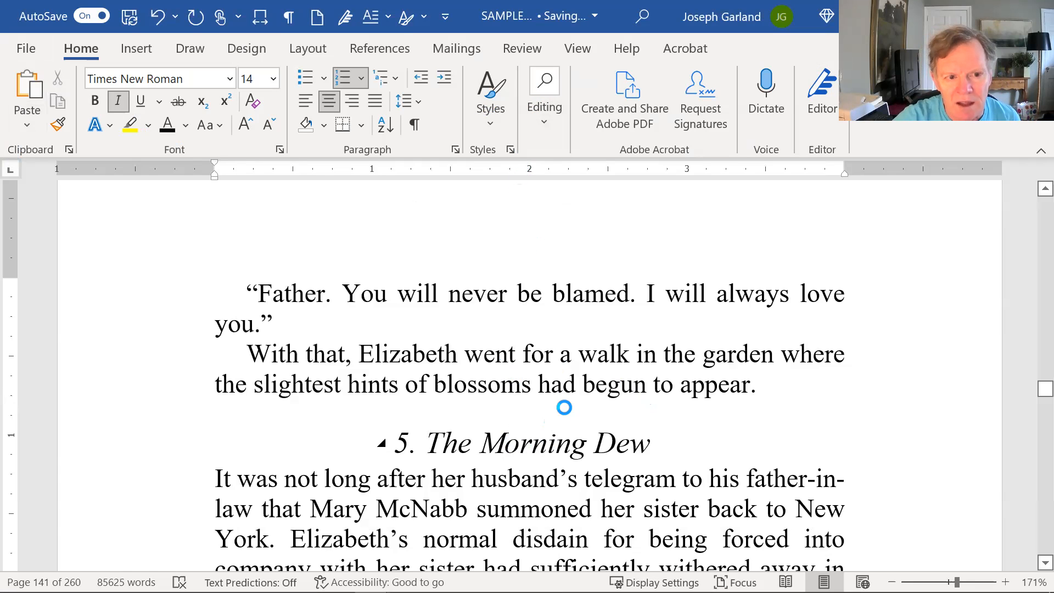
Replace the typed "32." in the preceding chapter's heading with the title "The Evening Glow".
scroll(563, 408, "up", 10)
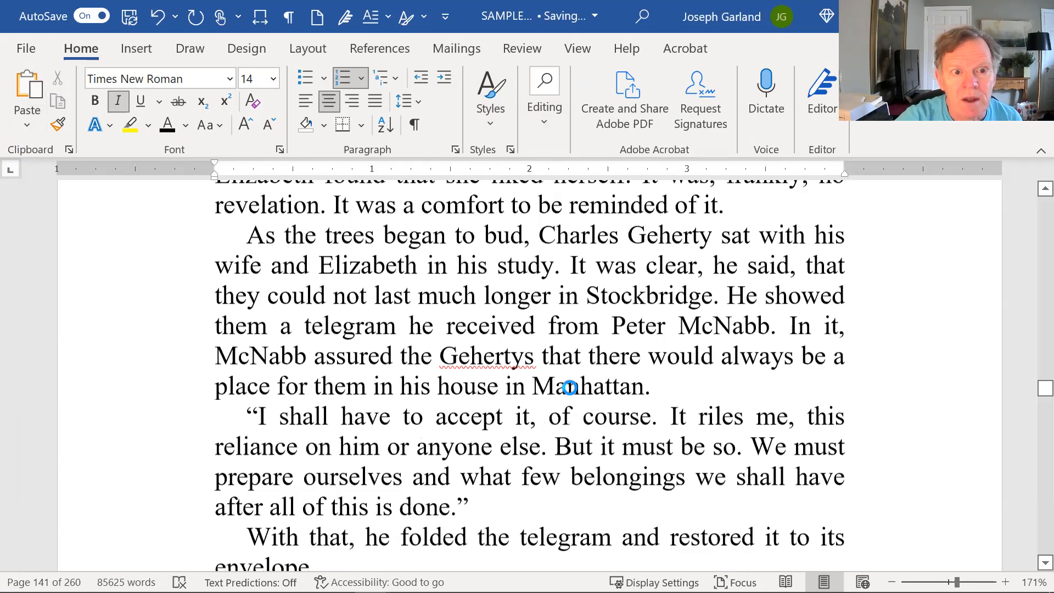
scroll(570, 387, "up", 15)
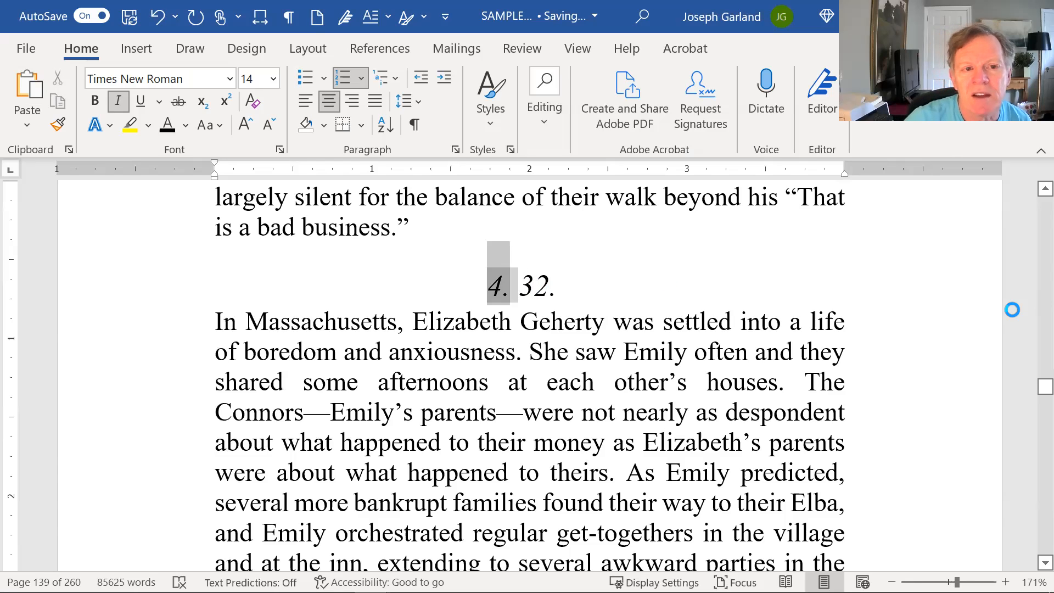
left_click(525, 283)
type("The E")
type("vening Glow")
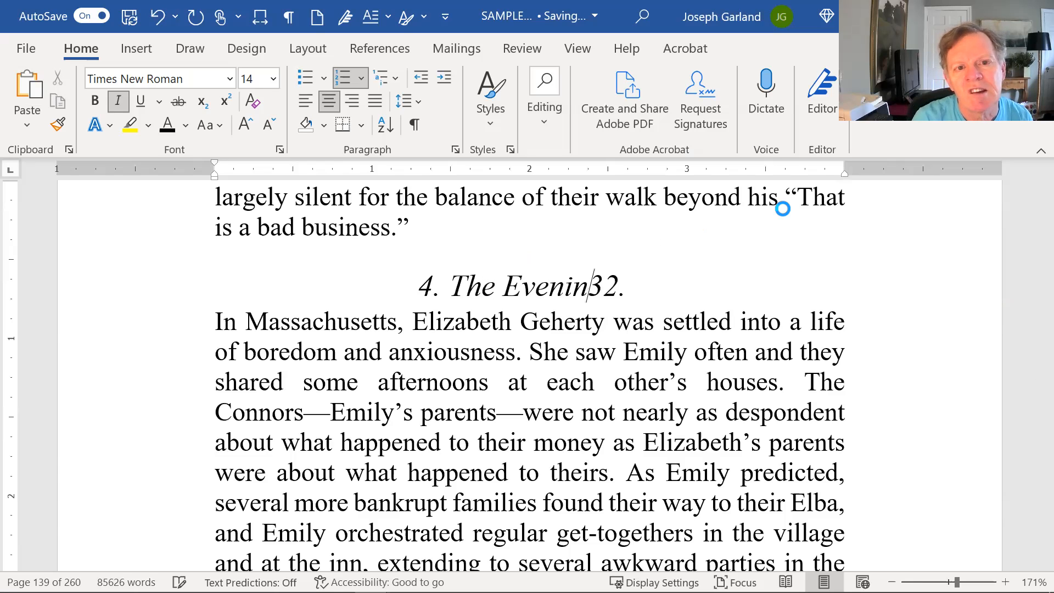
key("Delete")
key("Delete")
key("Delete")
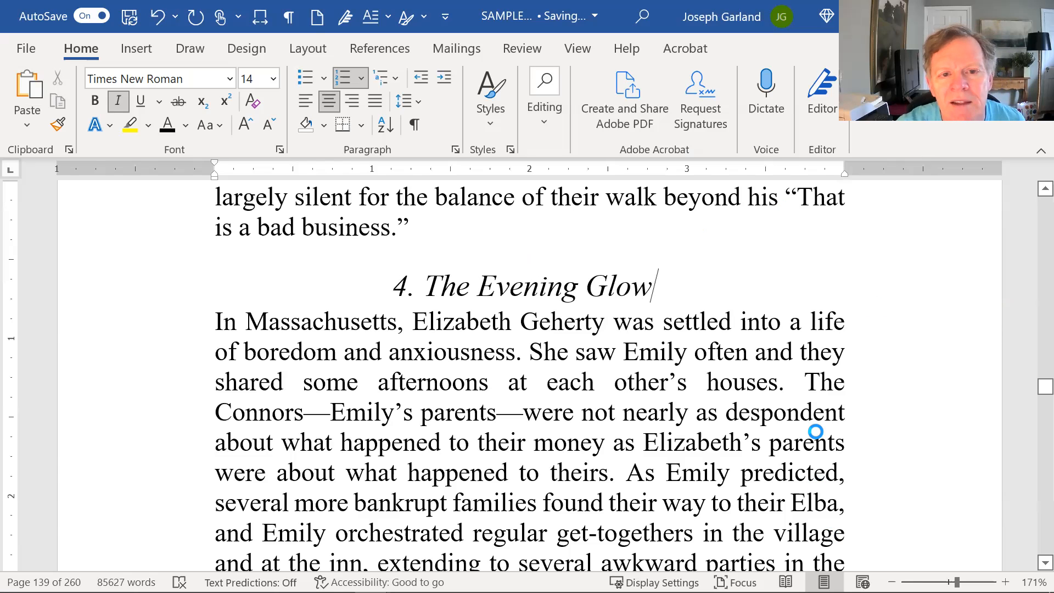
Review the level 1 list settings from the automatic number of "The Evening Glow" and accept them without edits.
left_click(542, 310)
left_click(539, 288)
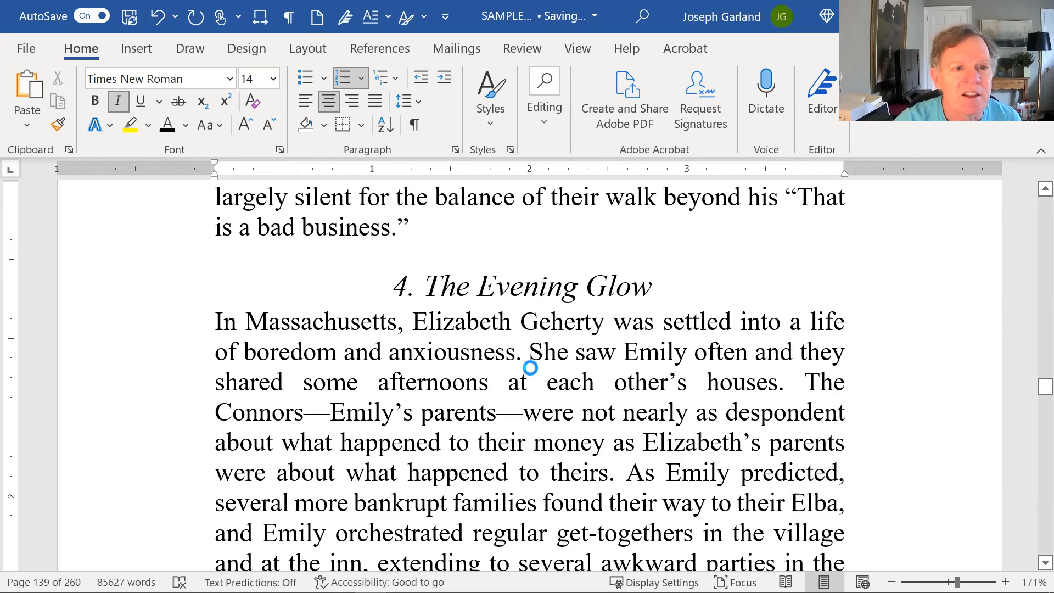
left_click(400, 282)
left_click(492, 284)
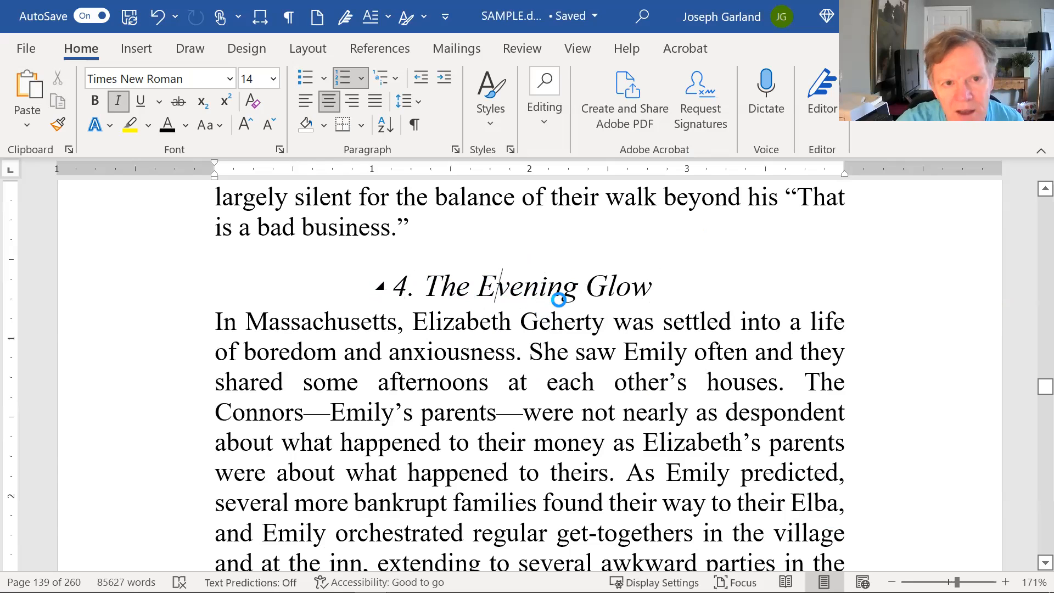
left_click(404, 284)
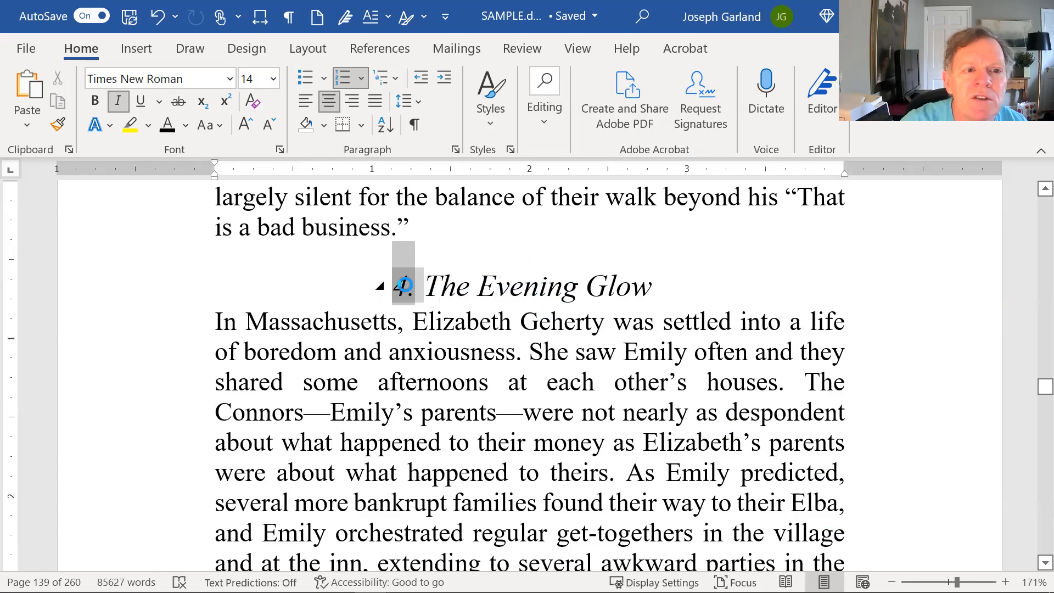
right_click(404, 284)
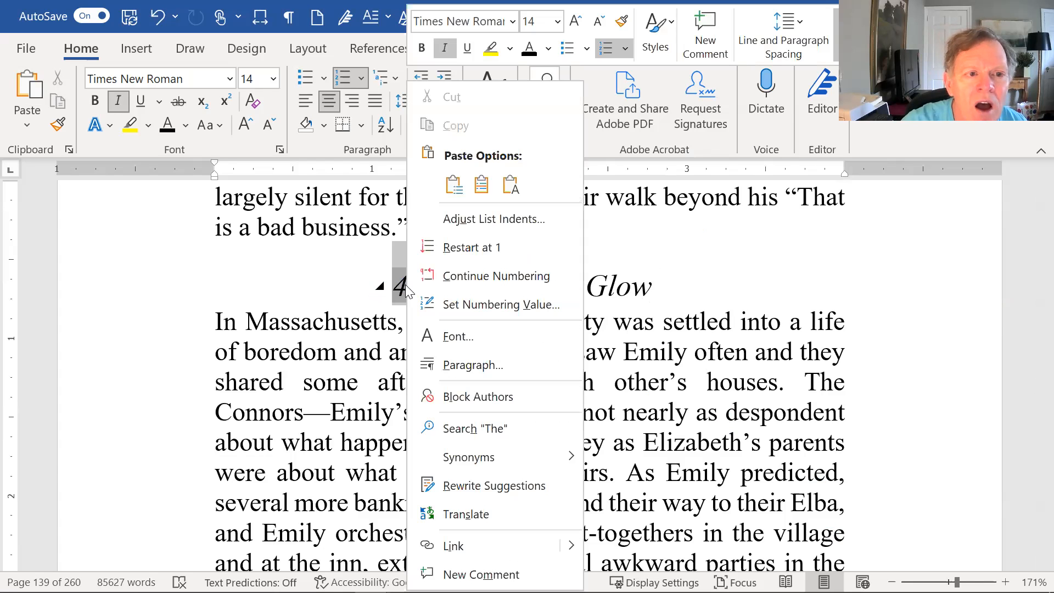
left_click(520, 222)
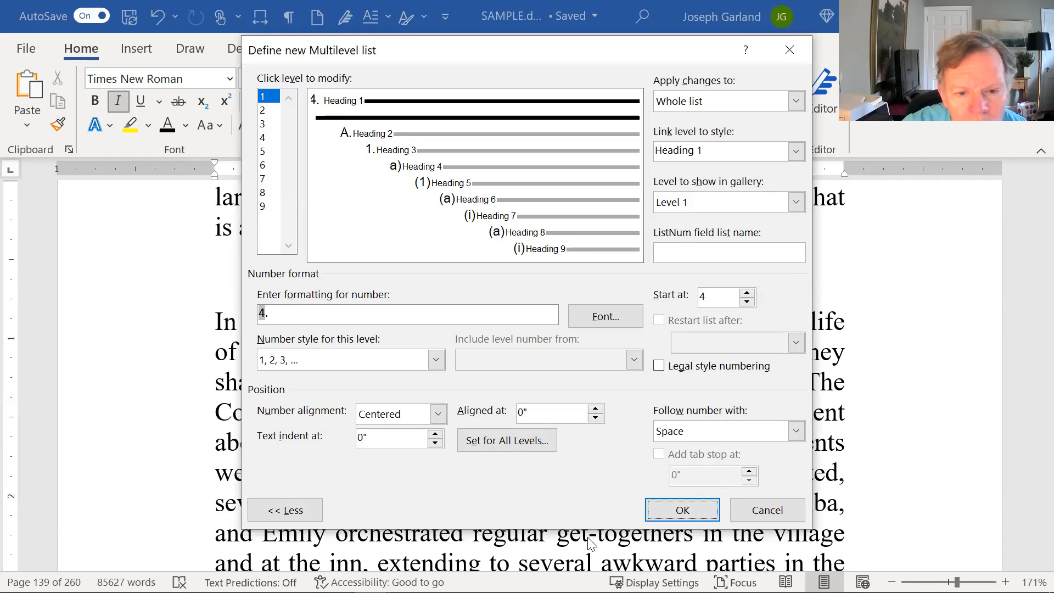
left_click(692, 511)
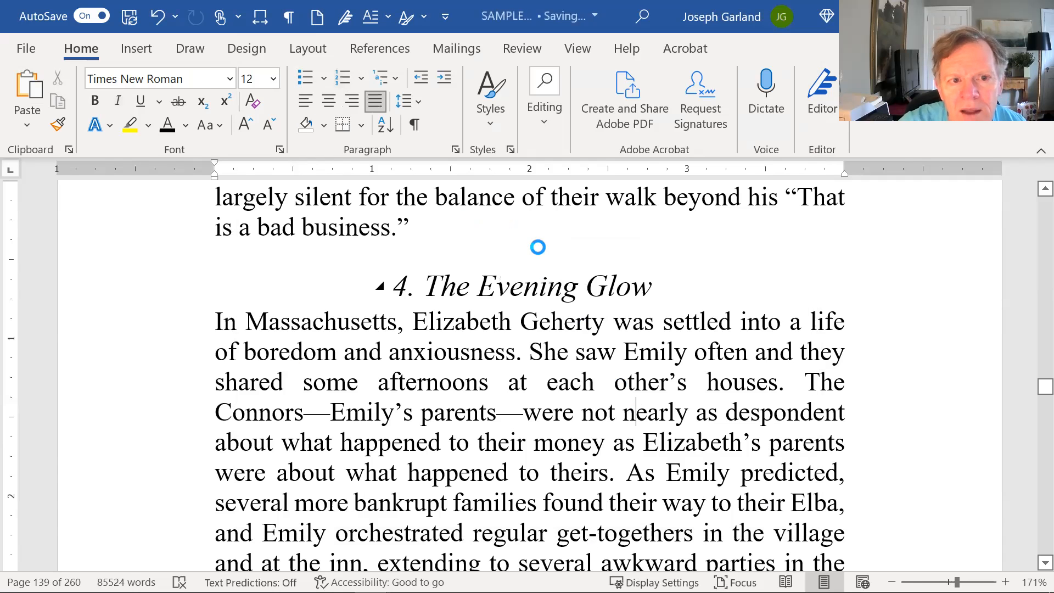
Delete the typed "1." from the novel's first chapter heading, leaving only the automatic number.
key("ctrl+Home")
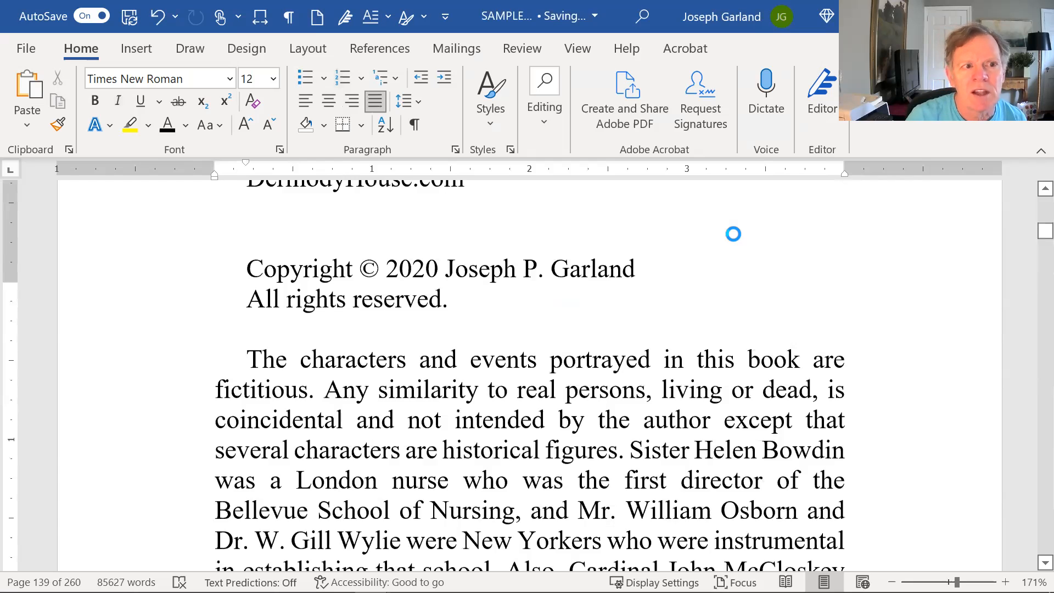
key("Page_Down")
key("Page_Down")
key("Page_Down")
key("Page_Down")
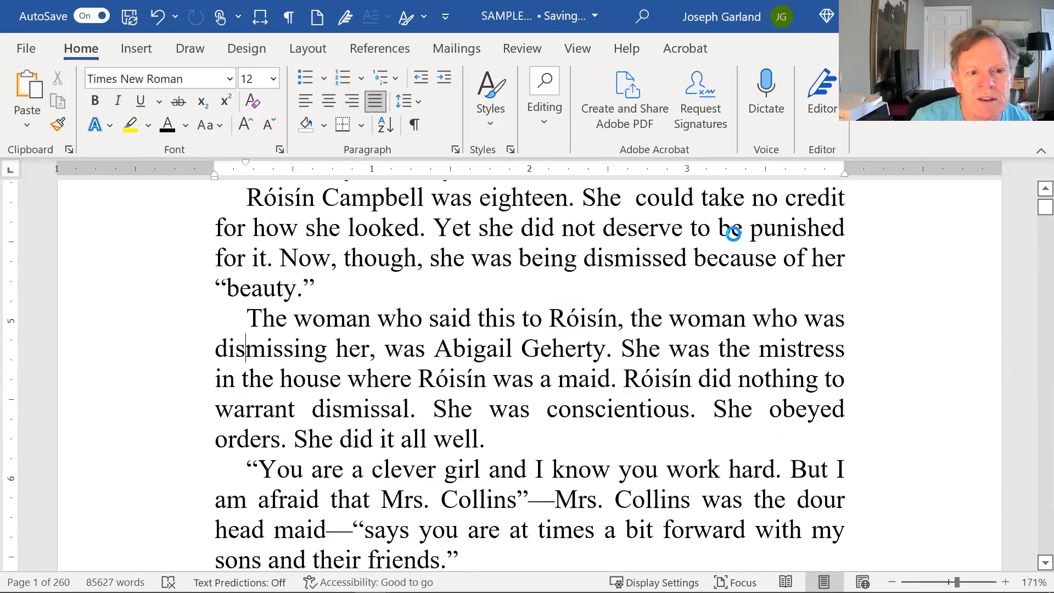
key("Page_Up")
key("ctrl+z")
key("Left")
key("Right")
key("Delete")
key("Delete")
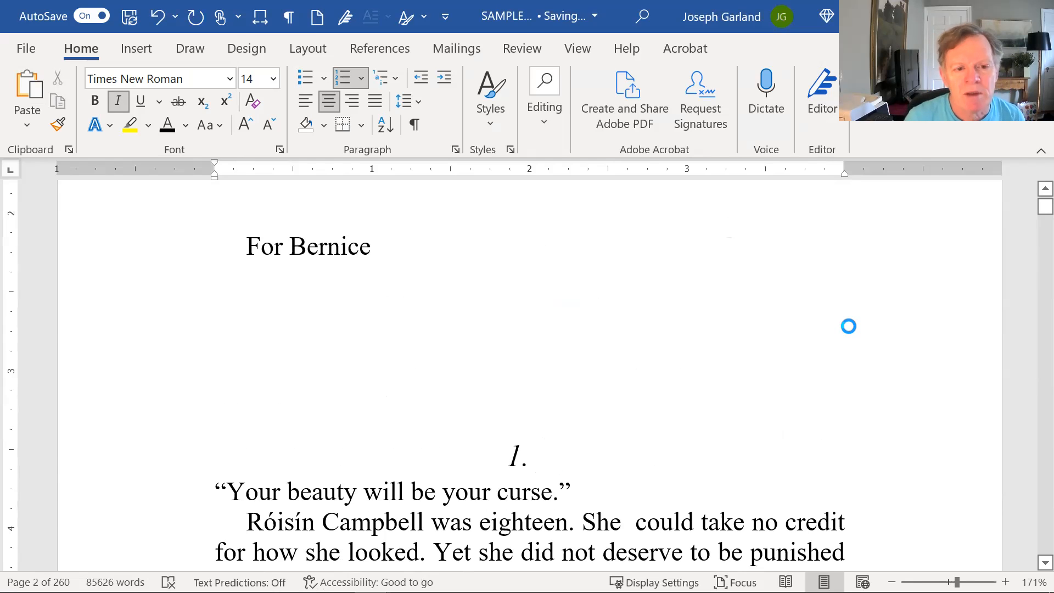
key("Left")
Insert a trial "3." line above the chapter 2 heading and apply the Heading 1 style to it.
scroll(848, 326, "down", 15)
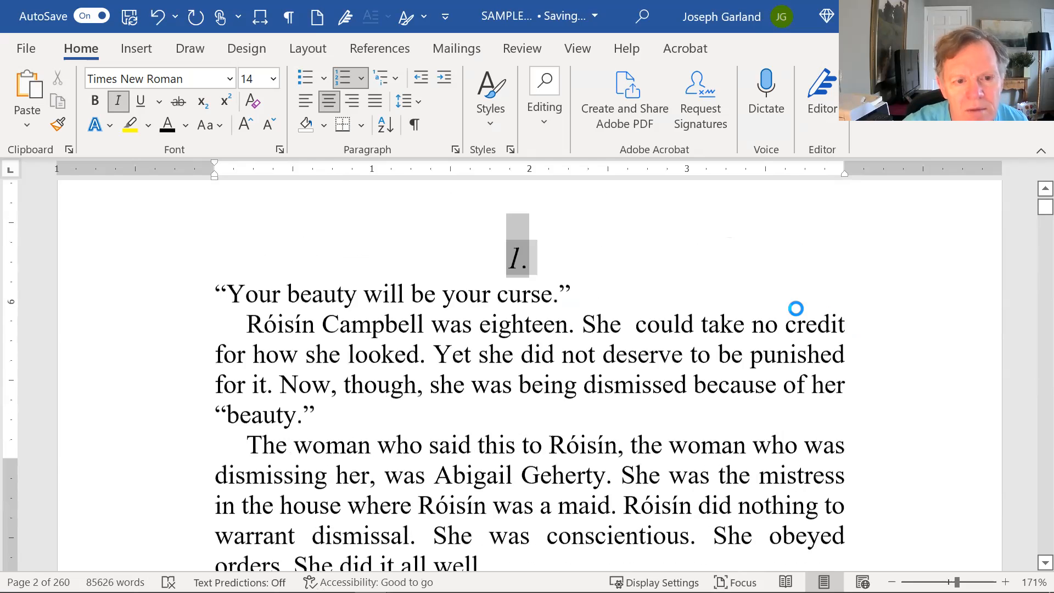
scroll(658, 384, "down", 5)
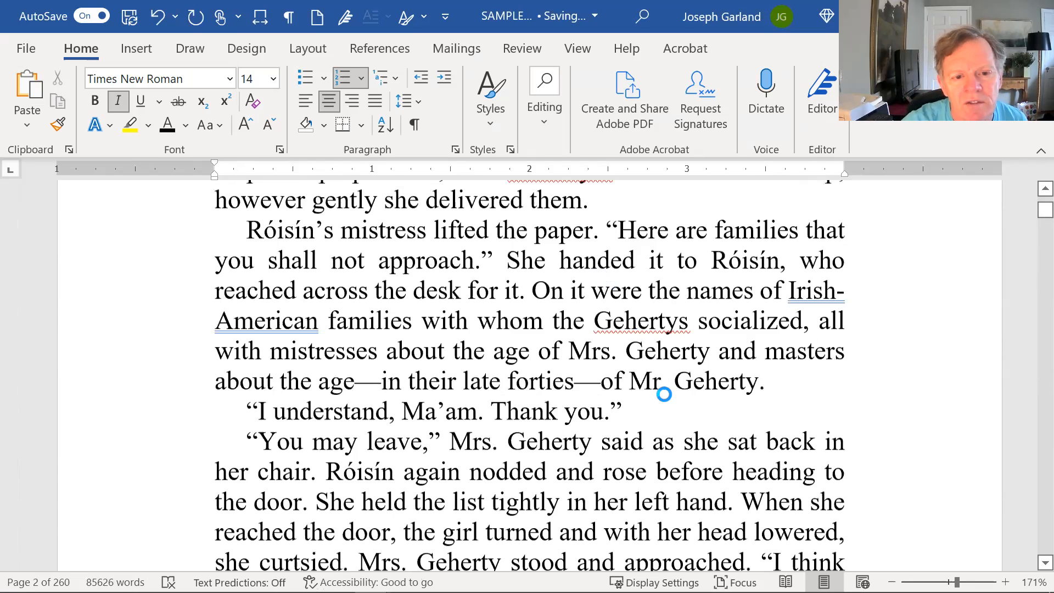
scroll(649, 351, "down", 5)
scroll(656, 384, "down", 10)
scroll(593, 306, "up", 6)
scroll(538, 505, "up", 1)
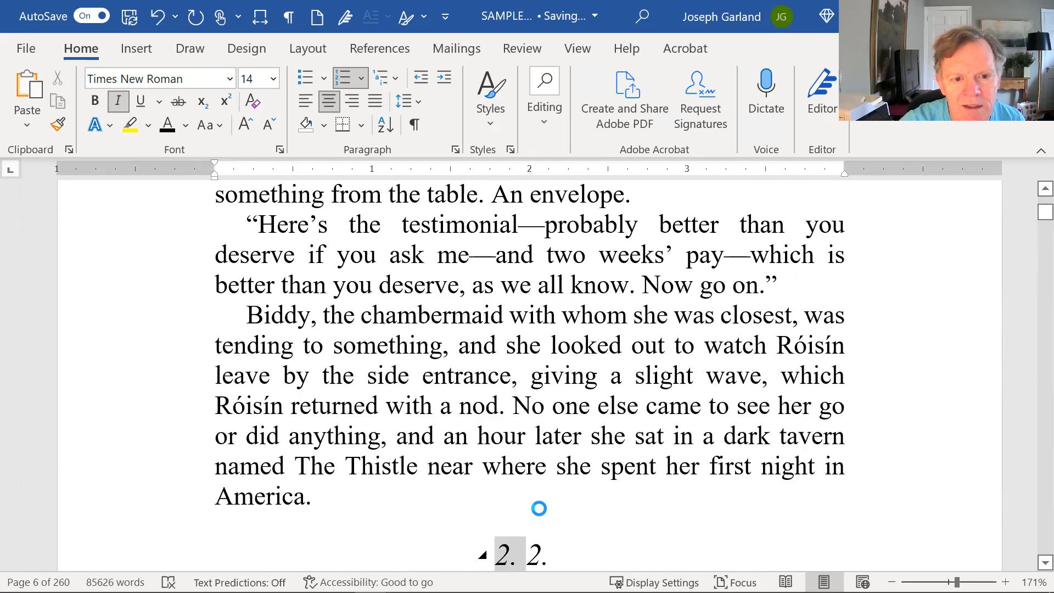
scroll(351, 313, "down", 2)
left_click(331, 341)
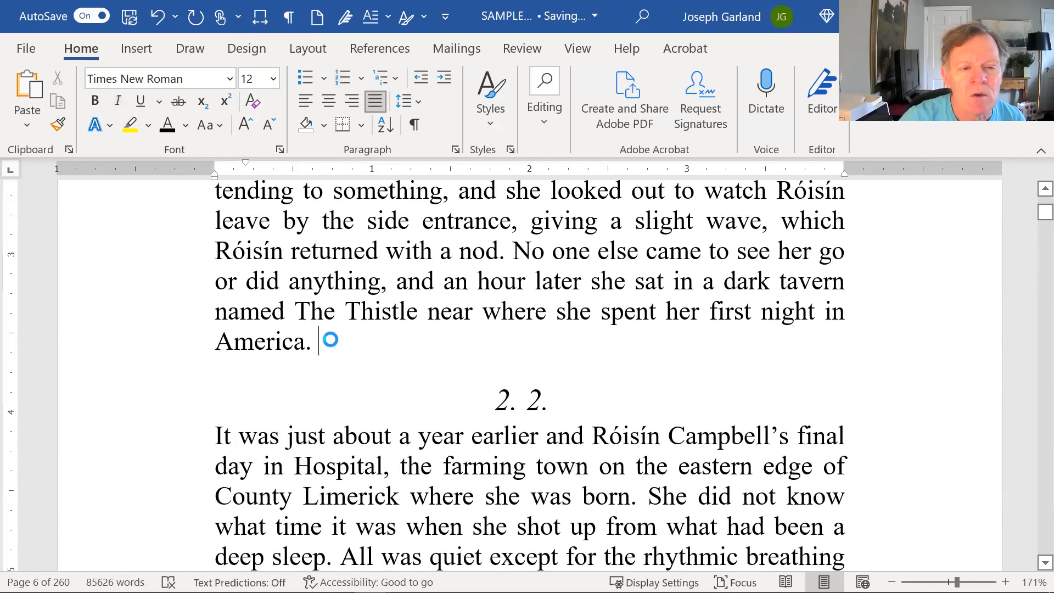
key("Return")
type("3.")
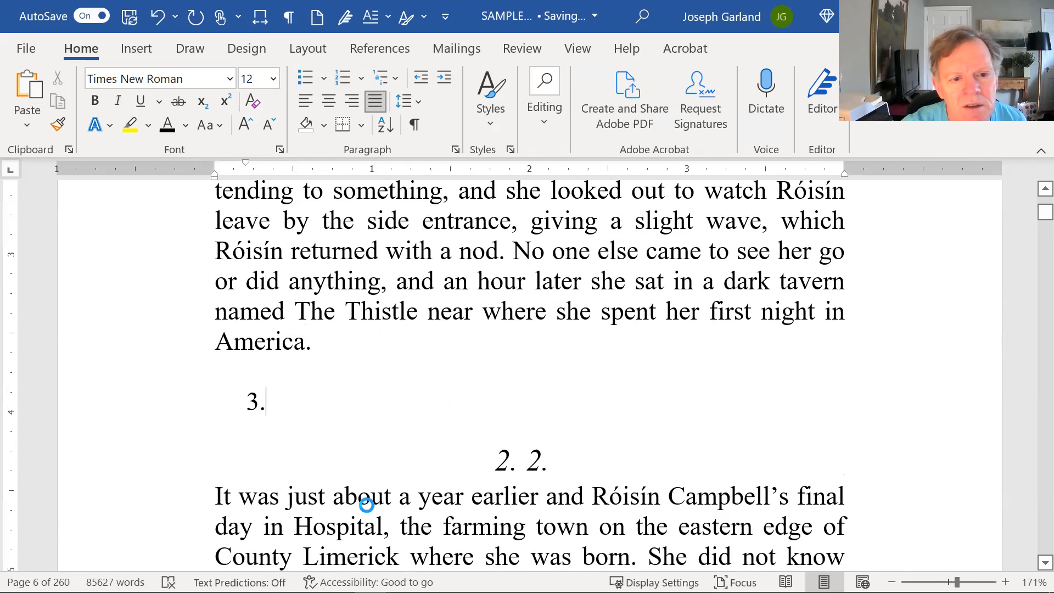
left_click(491, 106)
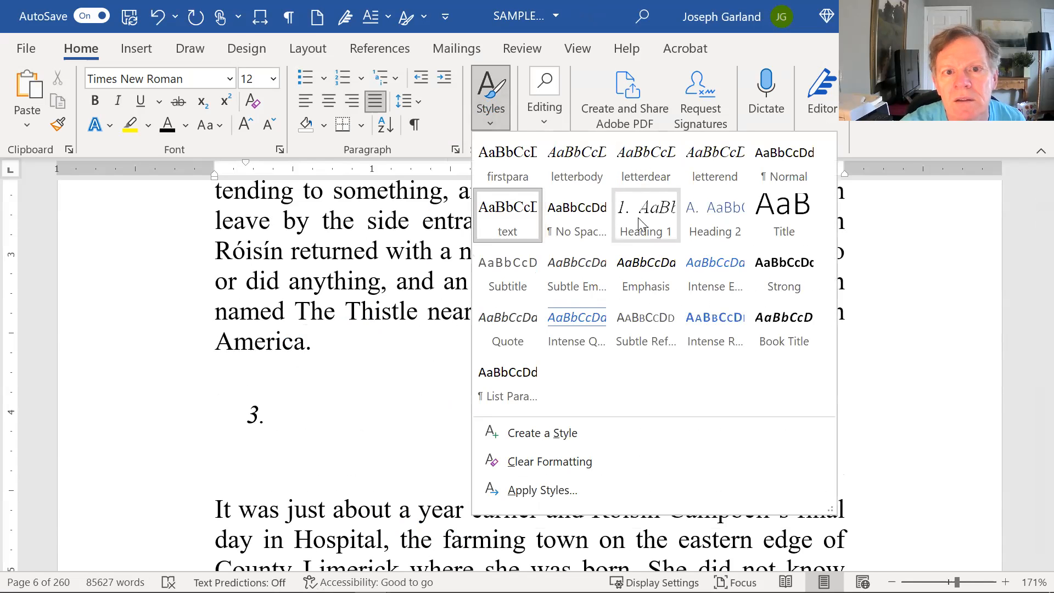
left_click(638, 217)
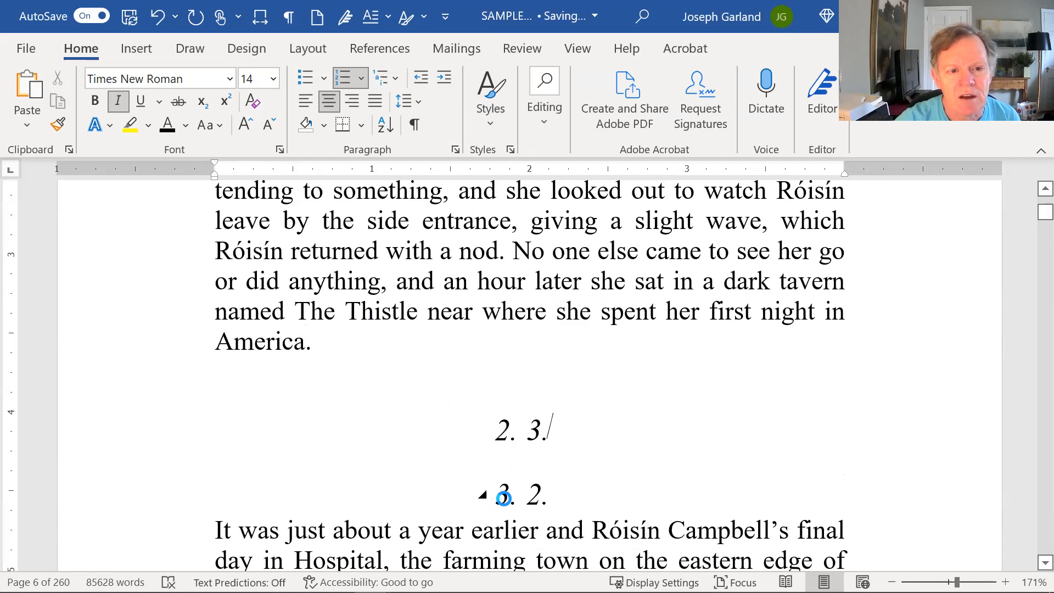
Undo the trial "3." heading inserted above chapter 2.
left_click(155, 21)
left_click(150, 28)
left_click(150, 28)
Rejoin the stray "R" with "óisín, of course" below the typed "4." on page 20 and apply the firstpara style to that paragraph.
scroll(655, 379, "down", 1)
scroll(655, 379, "down", 10)
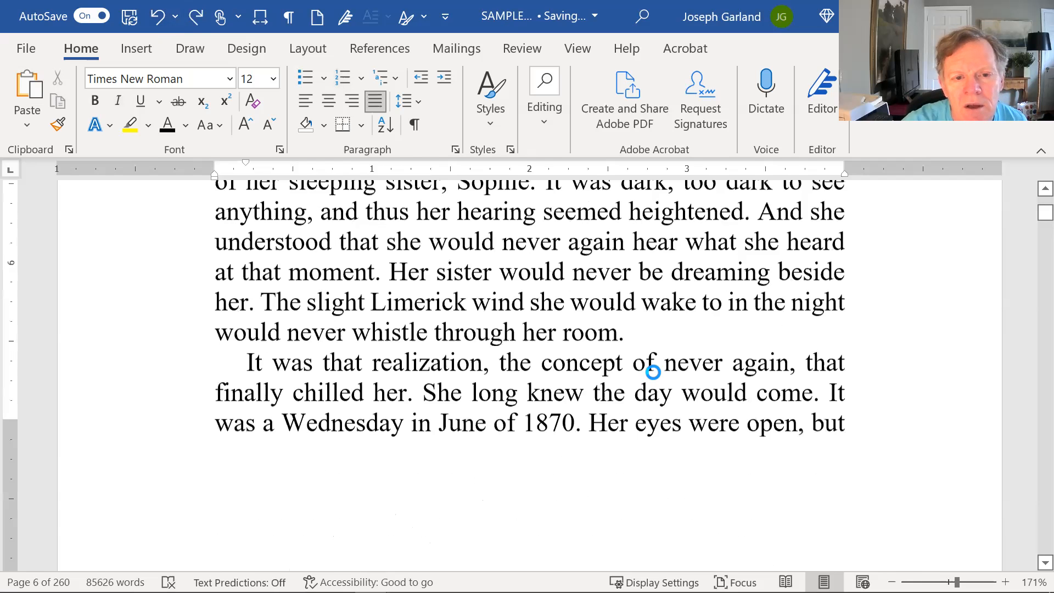
scroll(662, 380, "down", 20)
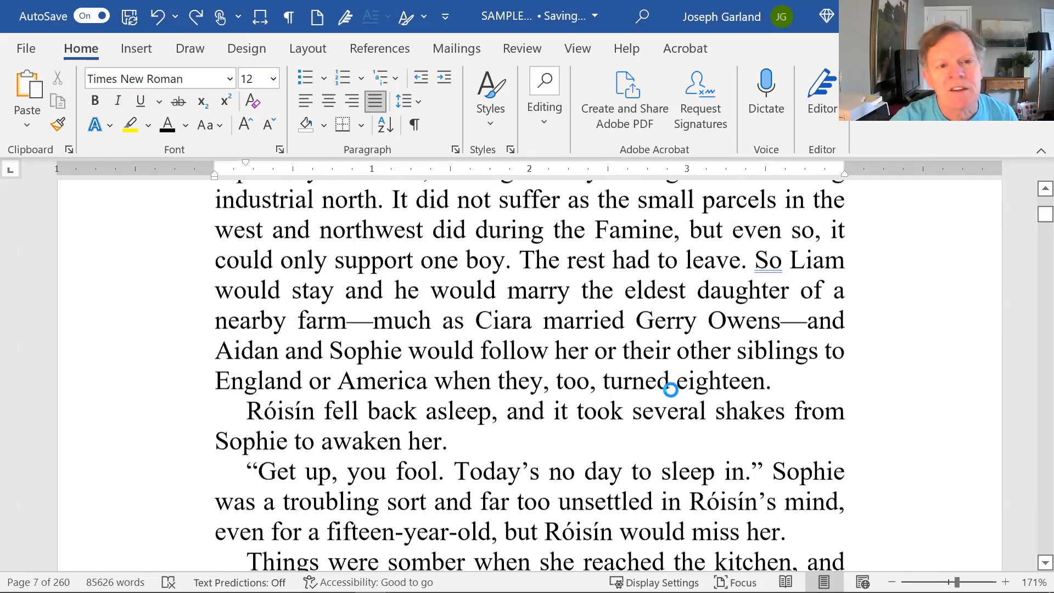
scroll(678, 349, "down", 15)
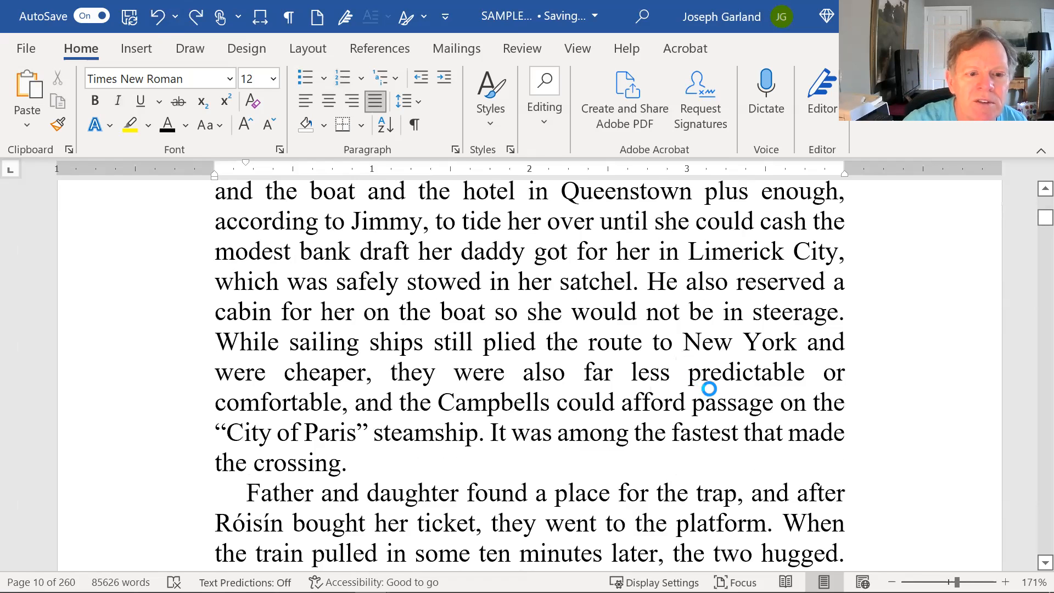
scroll(706, 388, "down", 15)
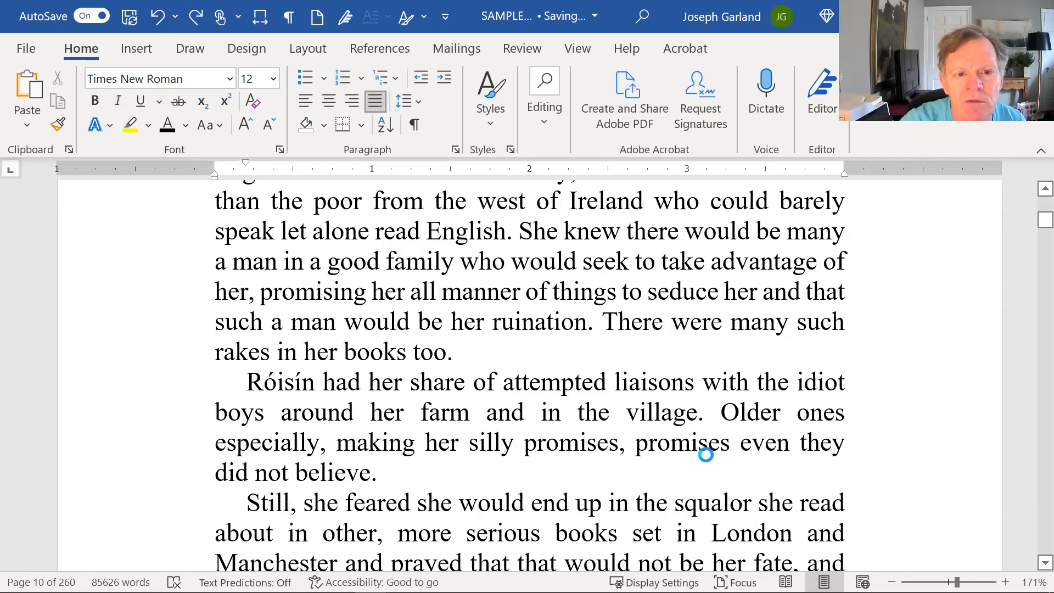
scroll(713, 459, "down", 5)
scroll(702, 447, "down", 20)
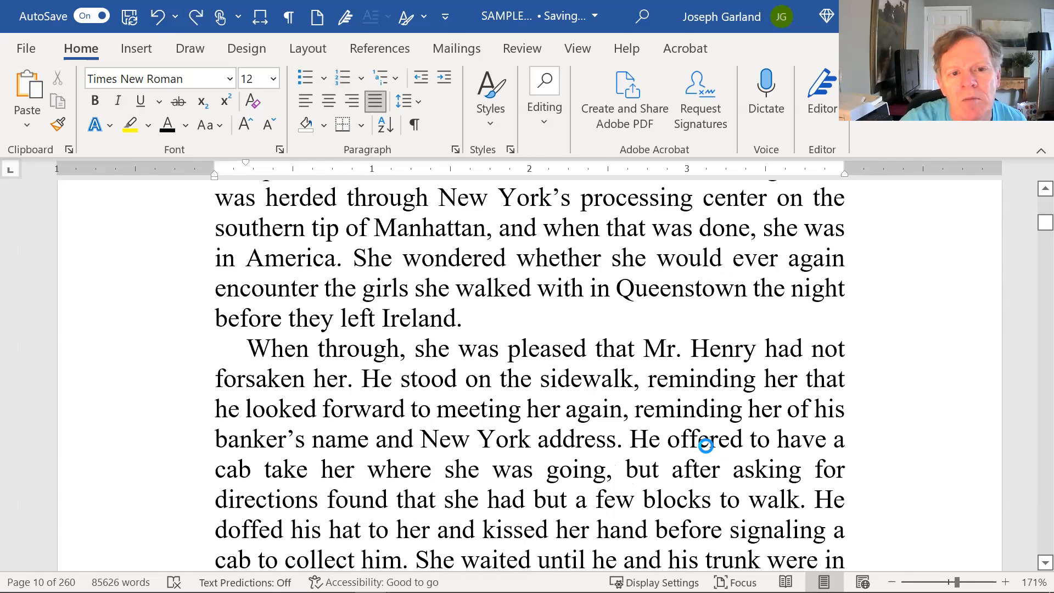
scroll(704, 437, "down", 5)
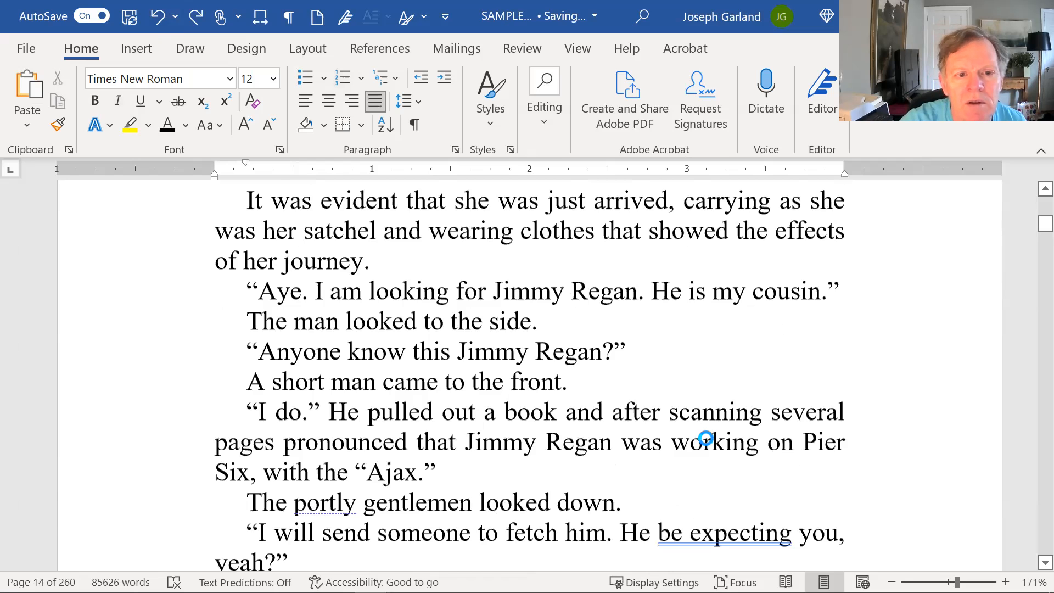
scroll(705, 438, "down", 15)
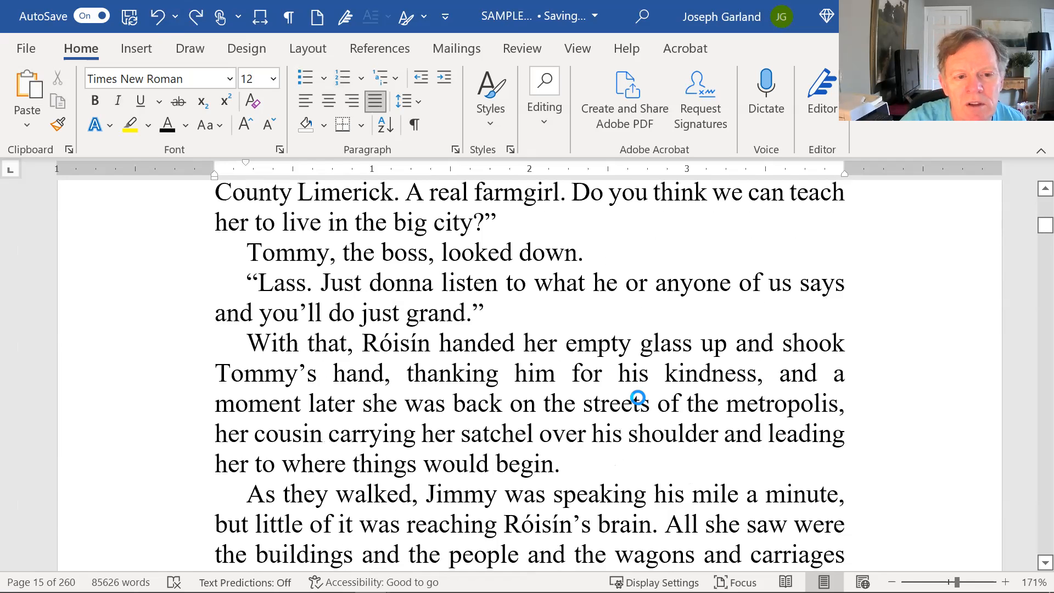
scroll(637, 397, "down", 5)
scroll(636, 396, "down", 5)
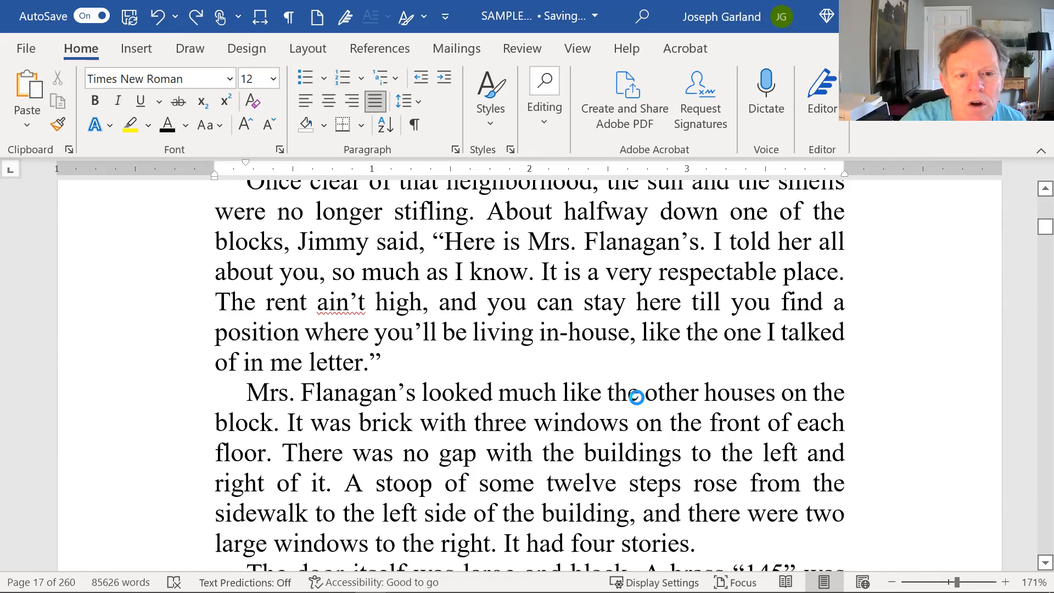
scroll(636, 396, "down", 5)
scroll(633, 400, "down", 15)
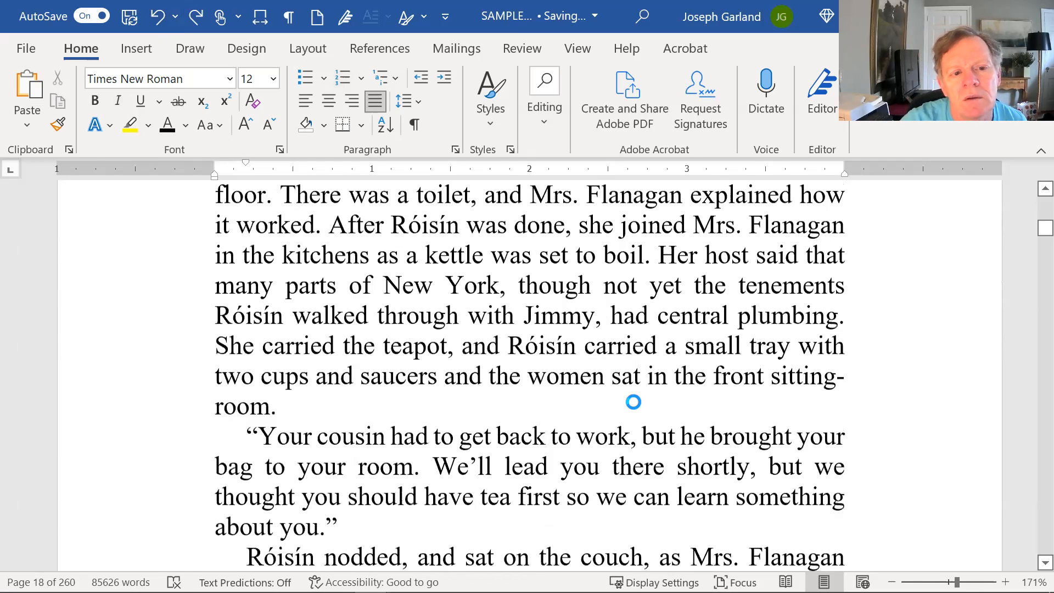
scroll(632, 400, "down", 10)
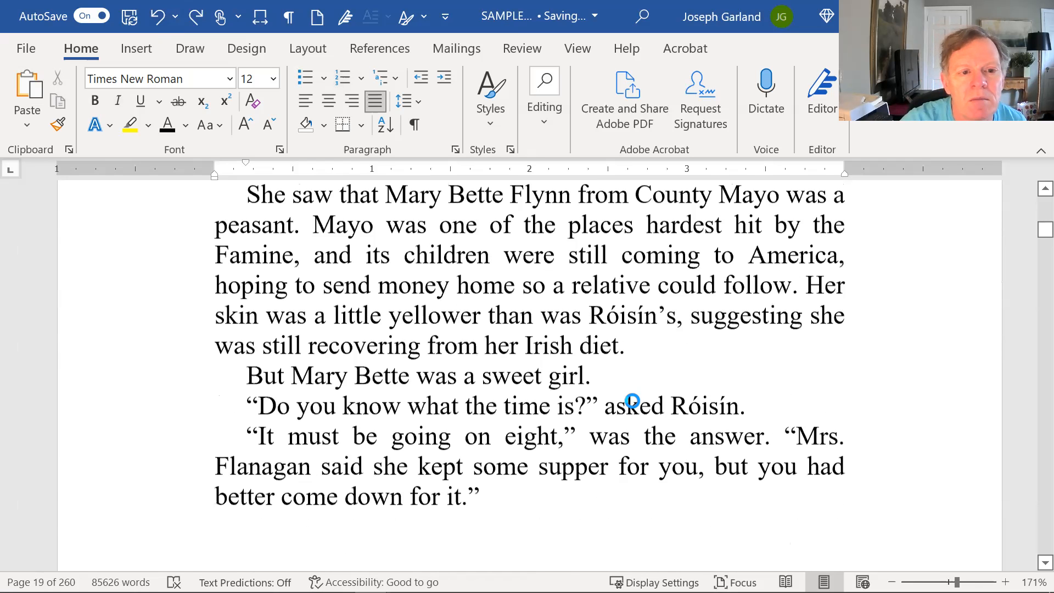
scroll(634, 399, "down", 11)
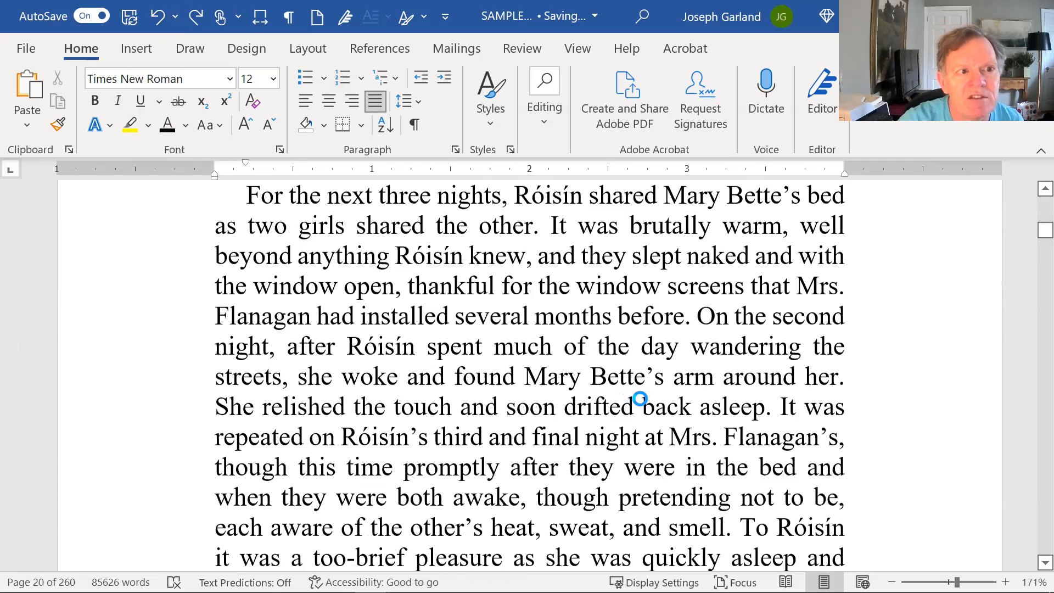
scroll(256, 390, "up", 3)
left_click(269, 427)
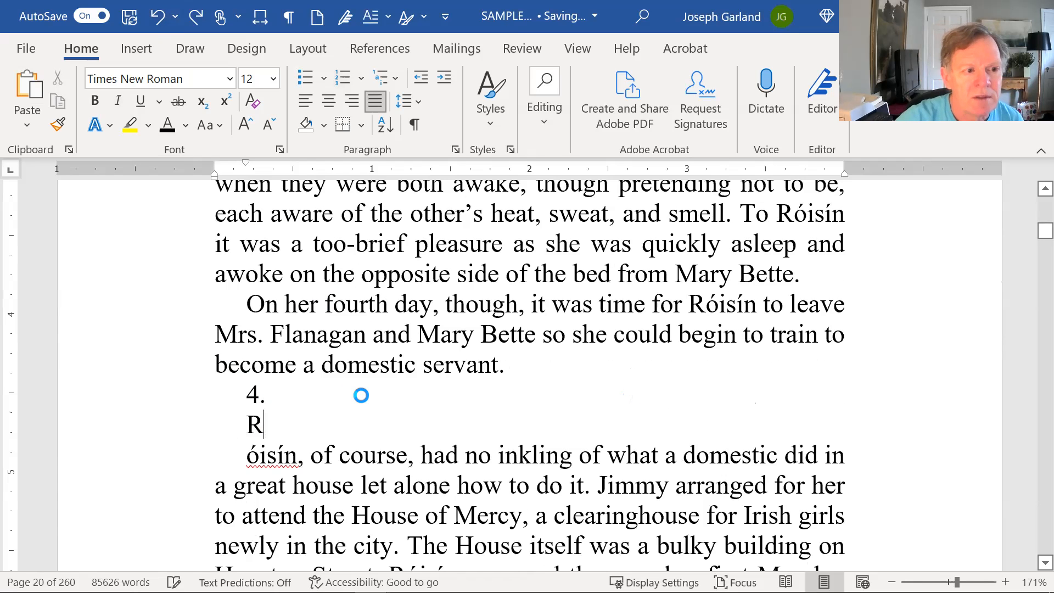
key("Delete")
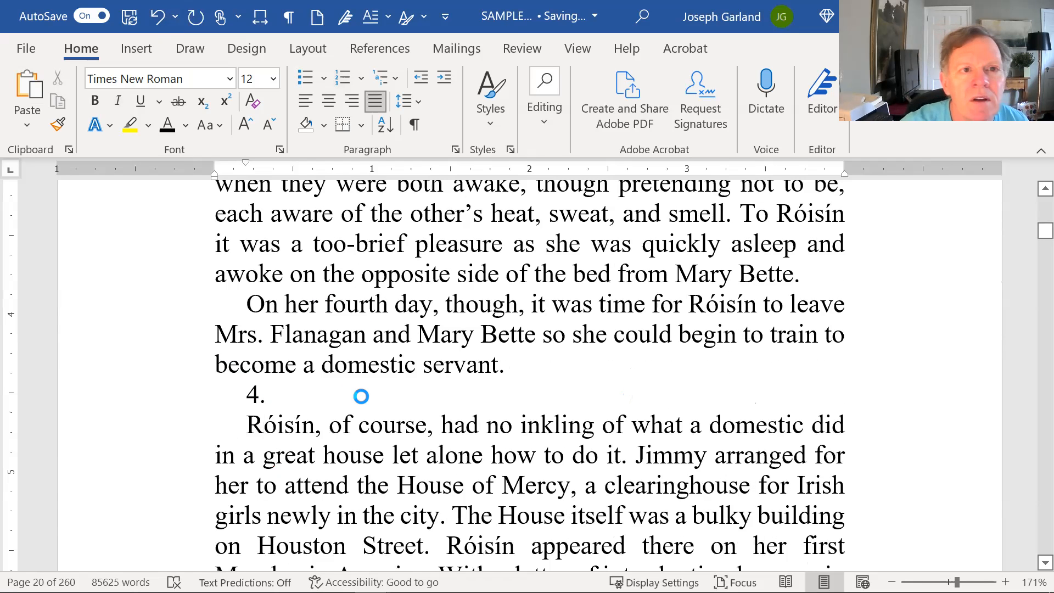
left_click(490, 94)
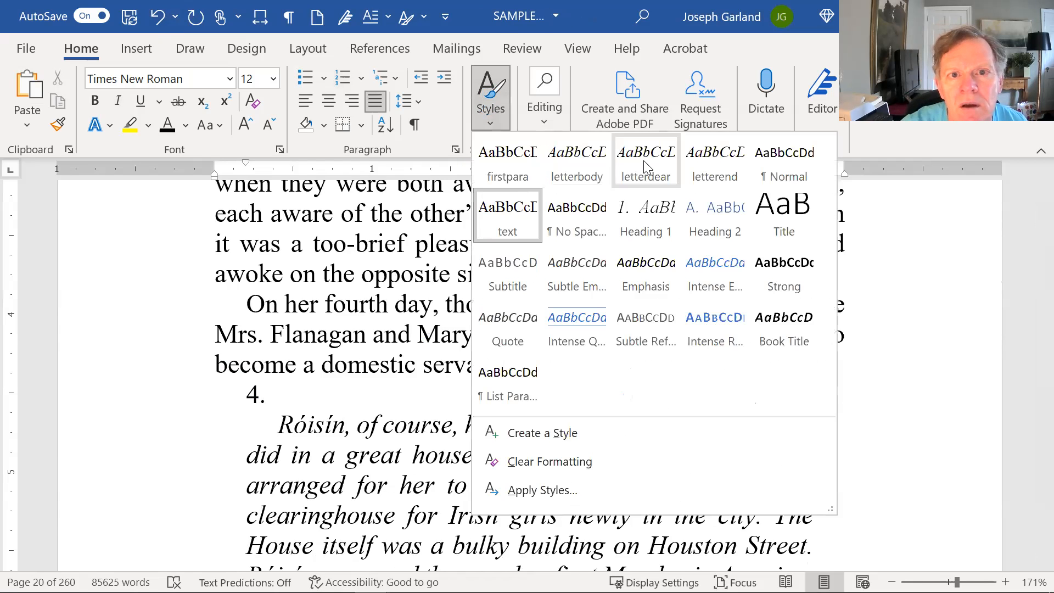
left_click(498, 161)
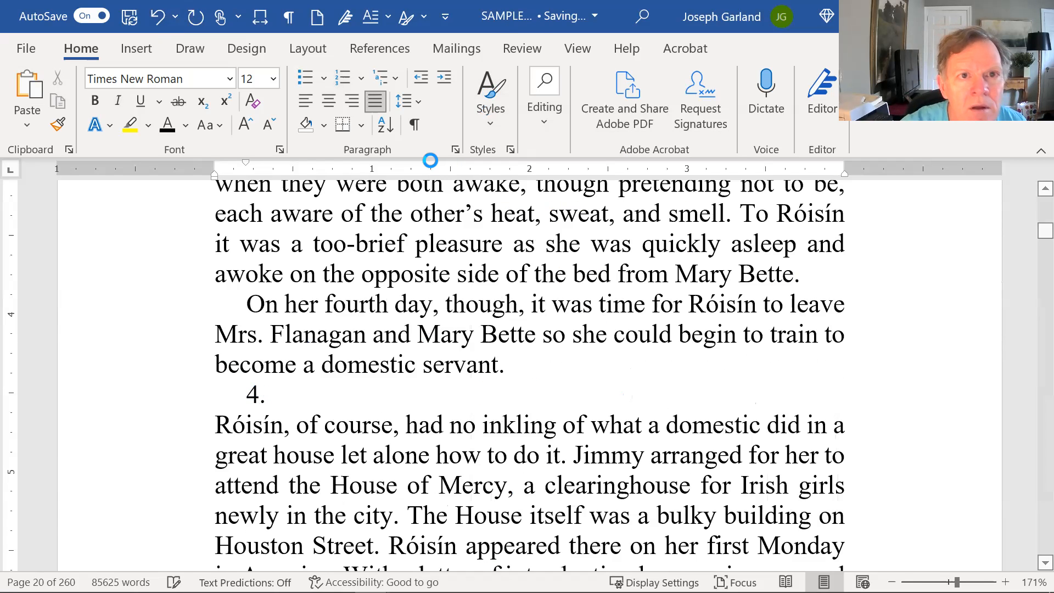
Apply the Heading 1 style to the typed "4." line and delete the typed number, keeping only the automatic one.
left_click(484, 96)
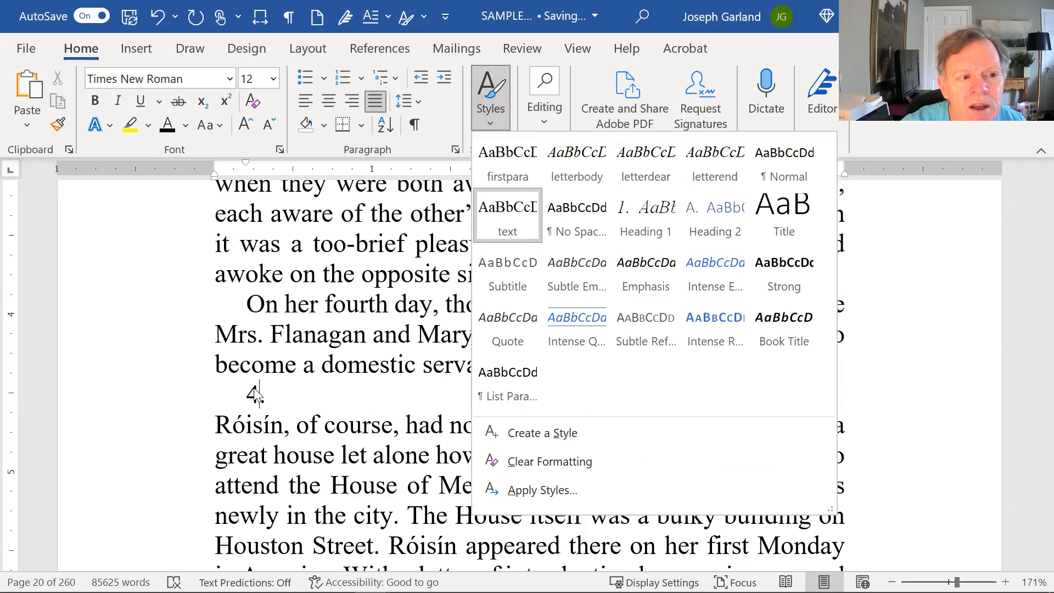
left_click(502, 89)
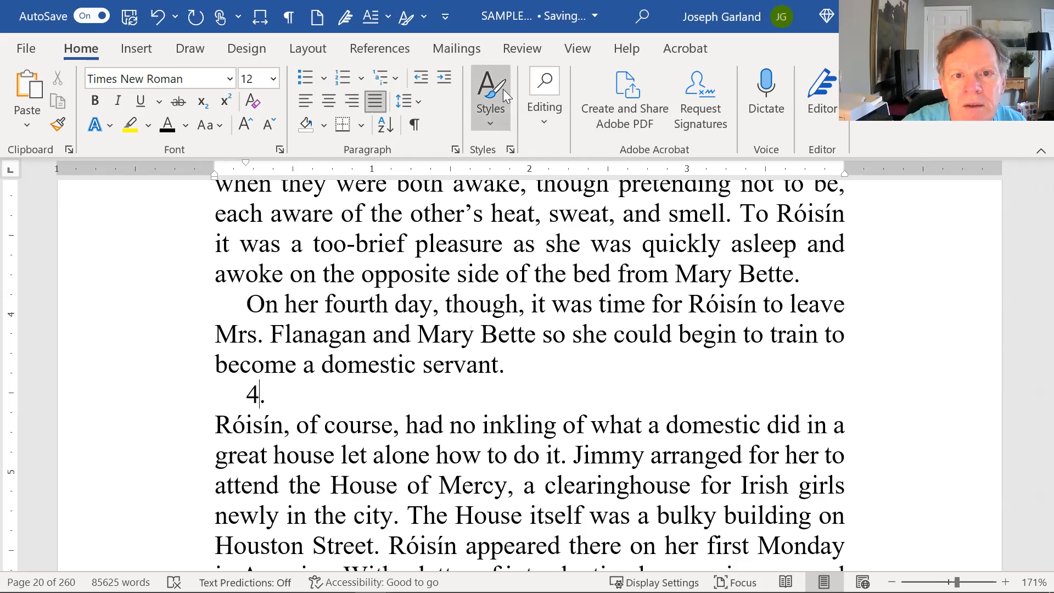
left_click(503, 89)
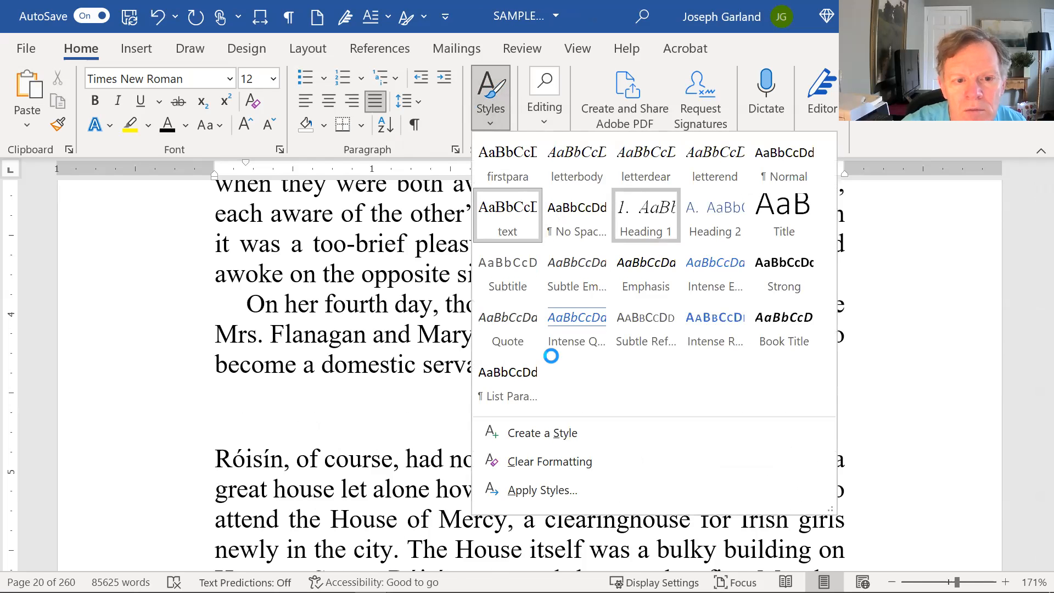
left_click(645, 217)
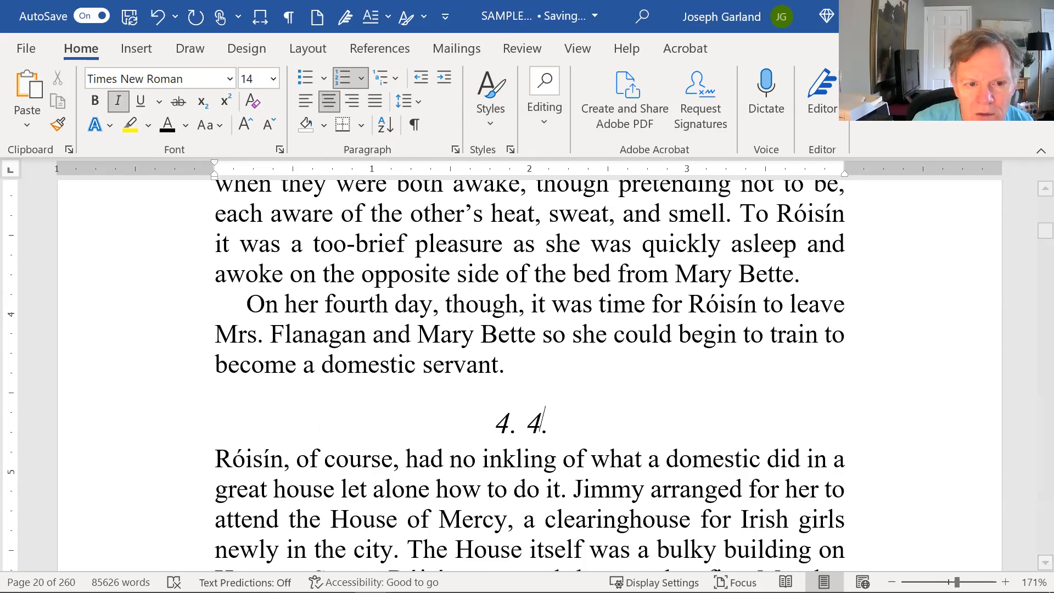
key("BackSpace")
key("BackSpace")
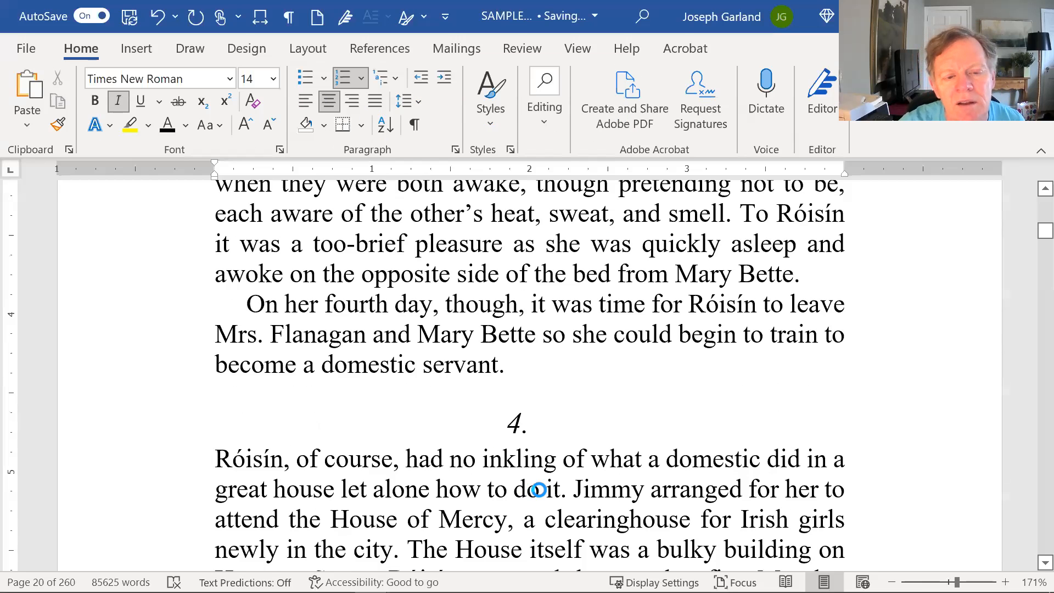
left_click(539, 517)
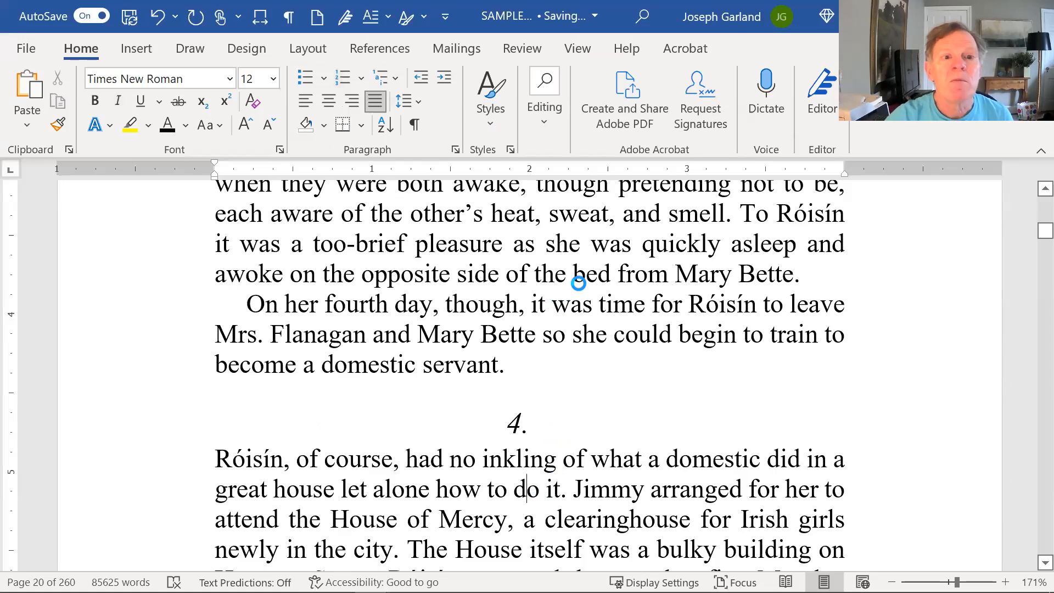